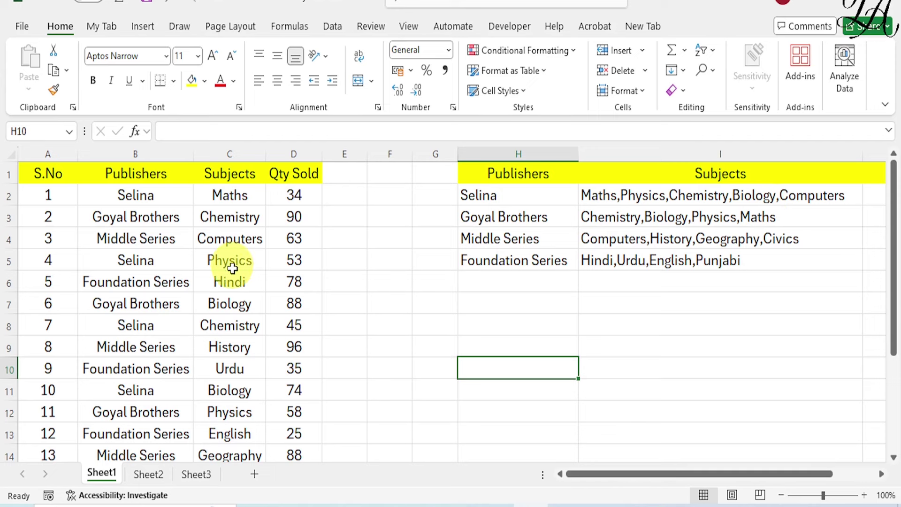
- Switch to Sheet3 to view the PivotTable summing Qty Sold by publisher and subject
click(198, 475)
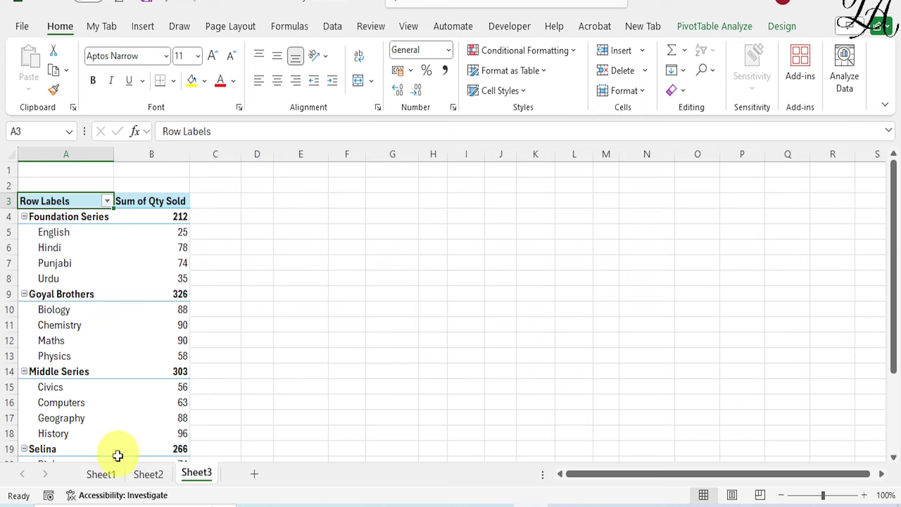
- Return to Sheet1 with the sales data and the comma-separated publisher-to-subjects summary
click(104, 476)
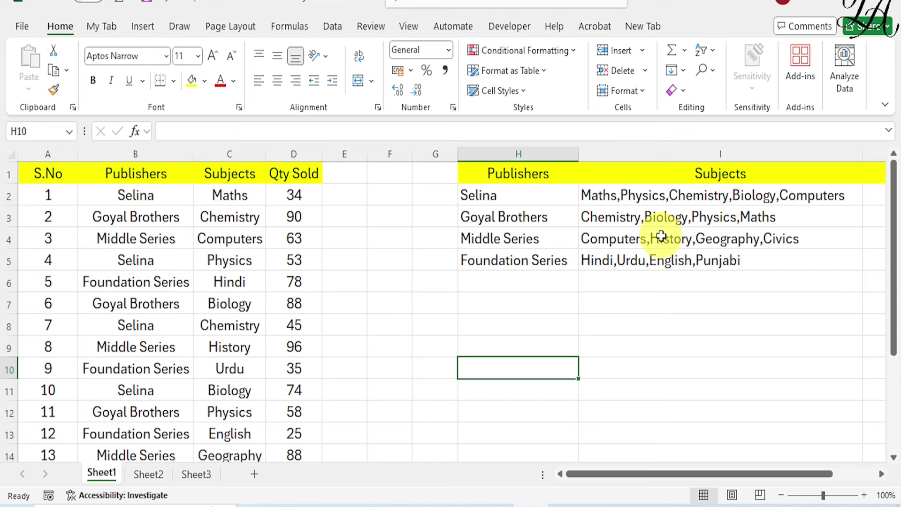
- Bring Sheet2's empty Publishers, Subjects and Qty Sold summary table in columns H to J into view
drag(702, 474, 754, 475)
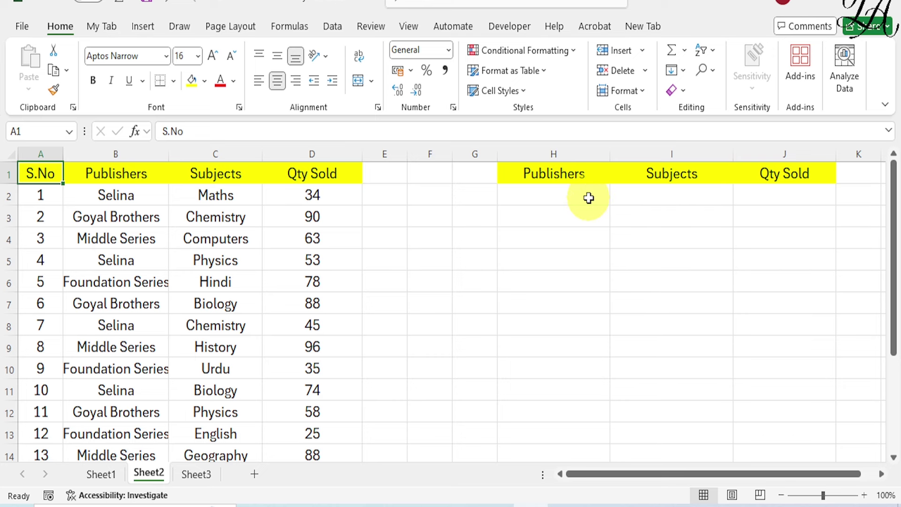
- Enter Selina as the first publisher in H2
click(588, 198)
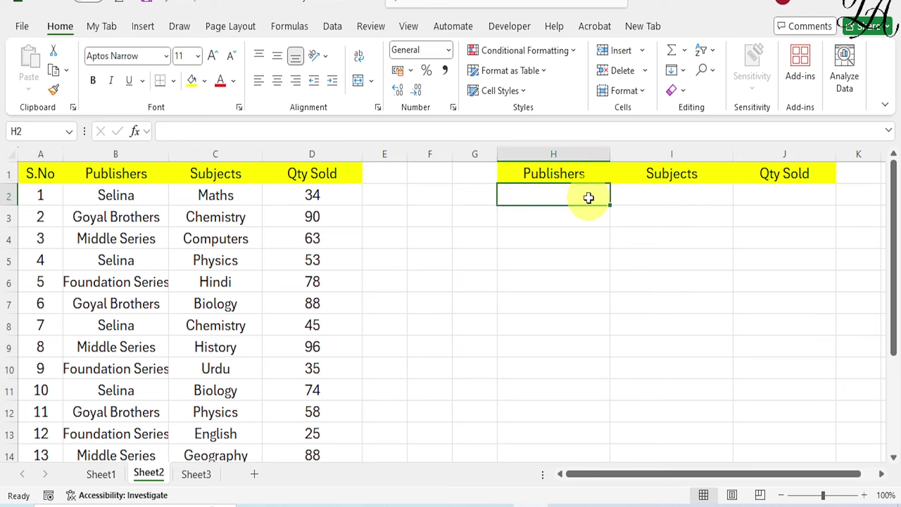
text(Se)
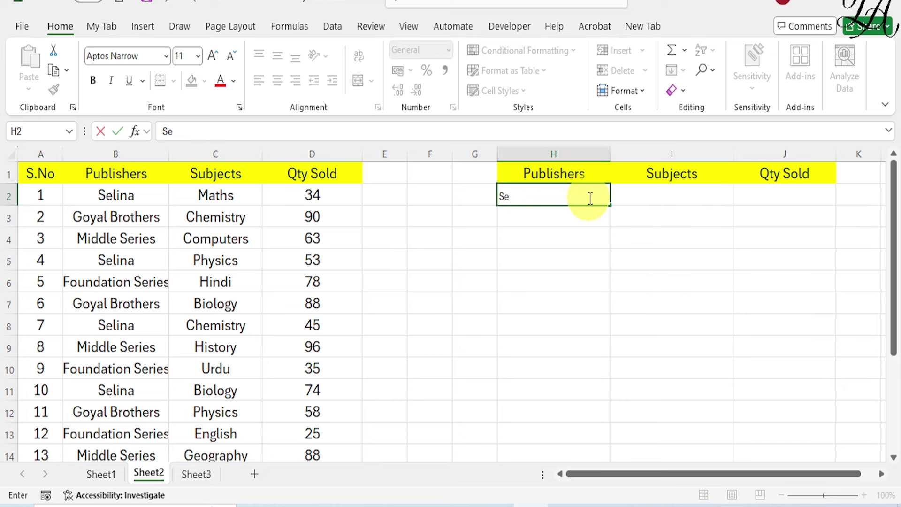
text(lina)
click(638, 195)
- Set the summary table cells H2:J7 to font size 16
drag(571, 194, 772, 303)
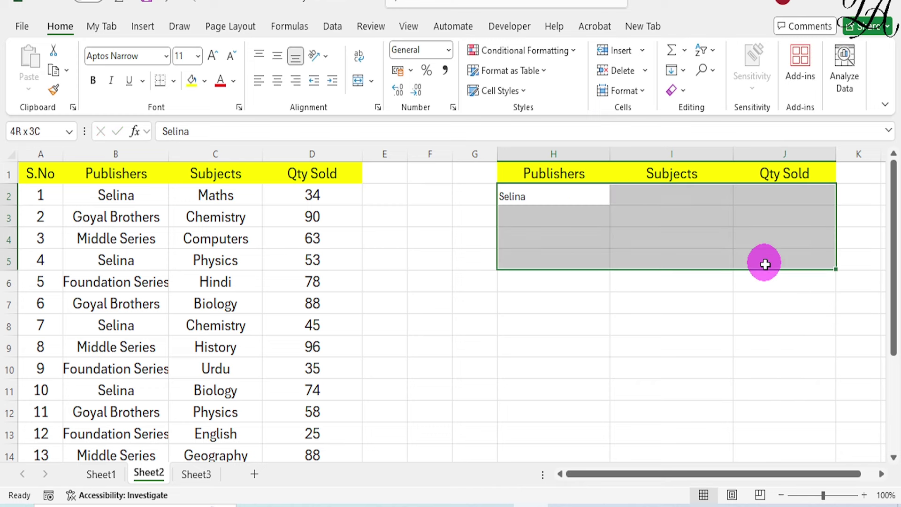
click(211, 59)
click(212, 58)
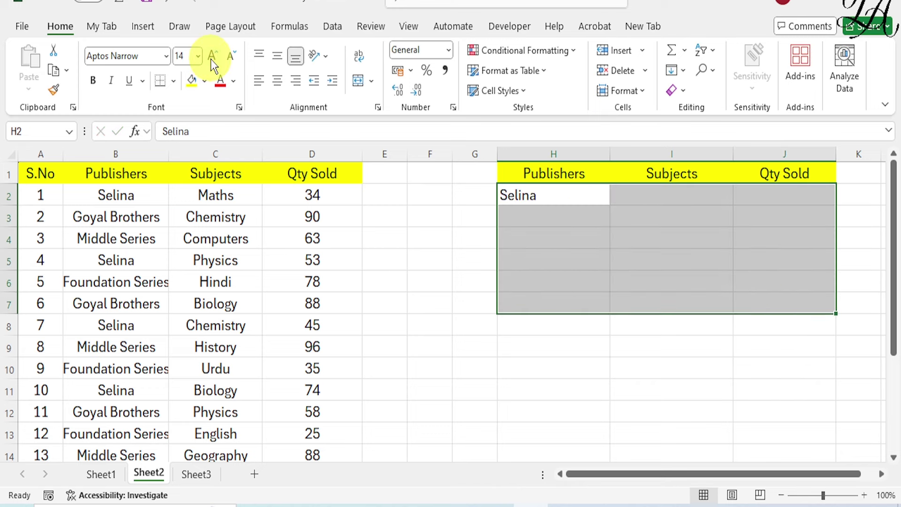
click(630, 198)
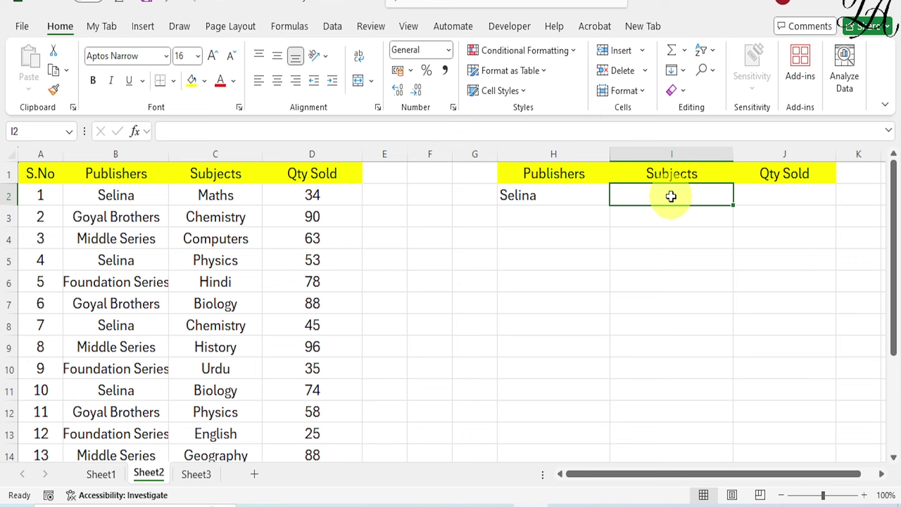
- Start I2's formula as =FILTER( with the absolute subjects range $C$2:$C$18 as the array
text(=fi)
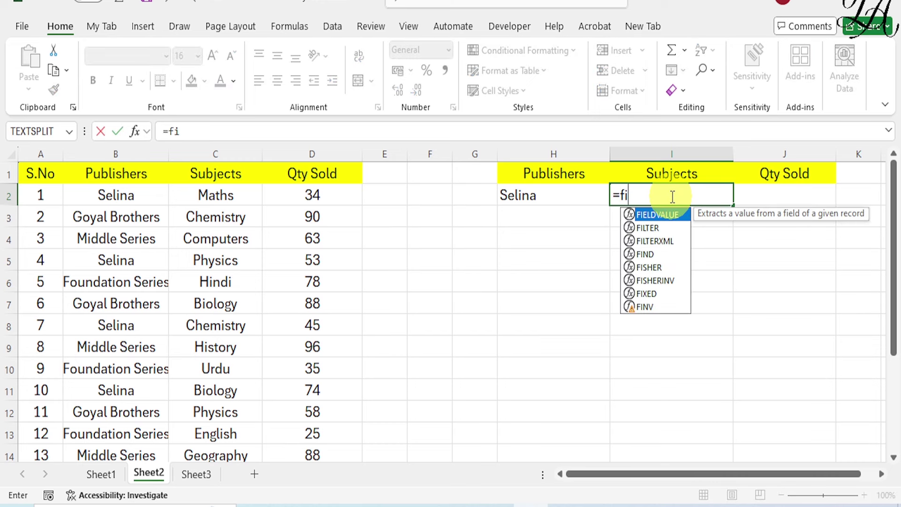
text(lter)
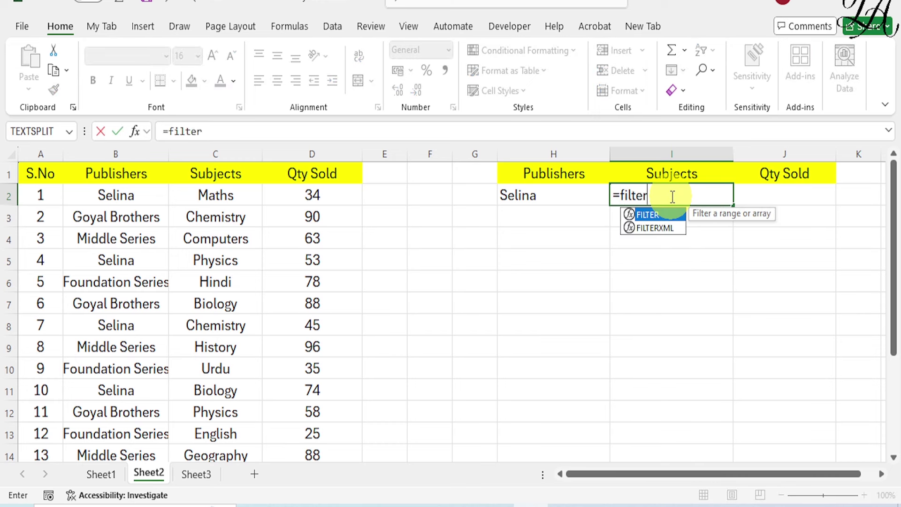
text(()
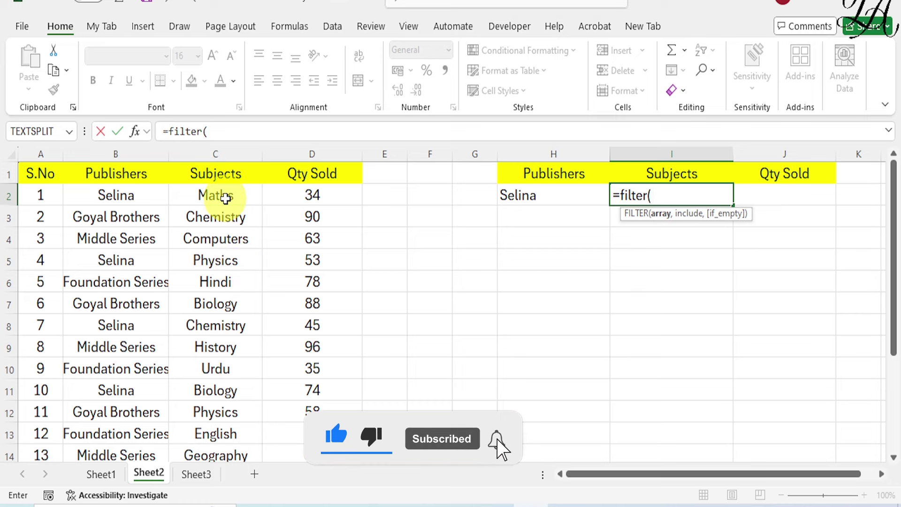
mouse_move(218, 196)
mouse_down()
mouse_move(240, 474)
mouse_move(237, 422)
mouse_up()
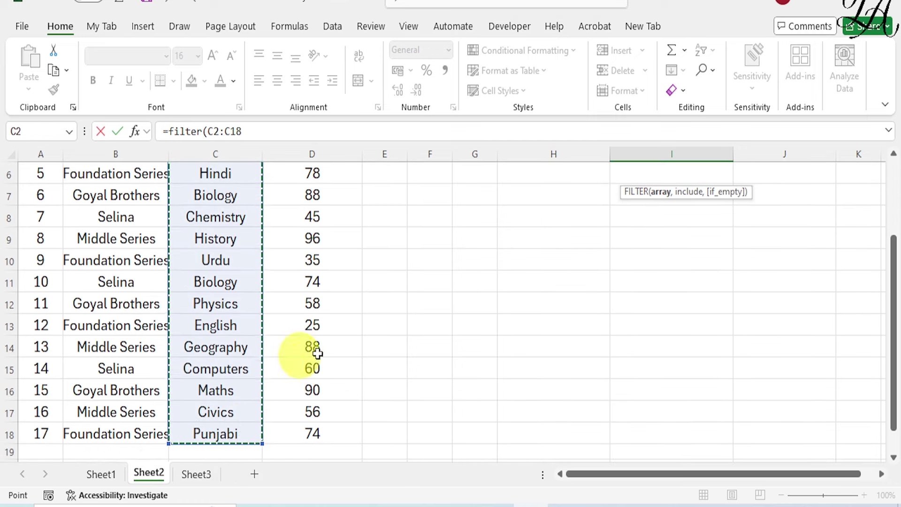
scroll(741, 312, up, 2)
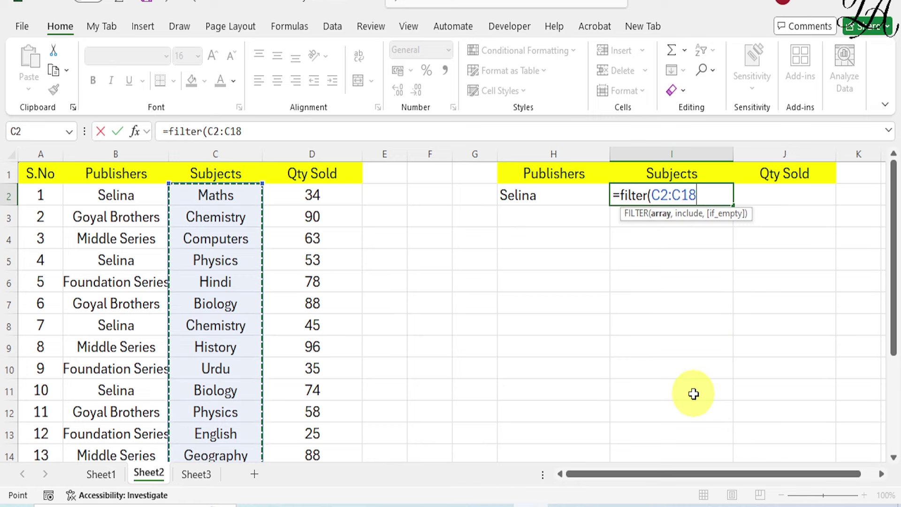
key(F4)
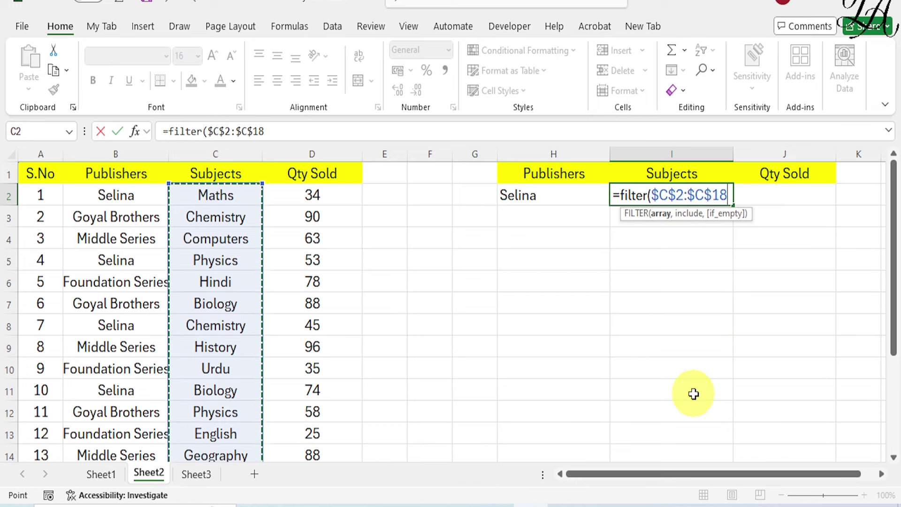
text(,)
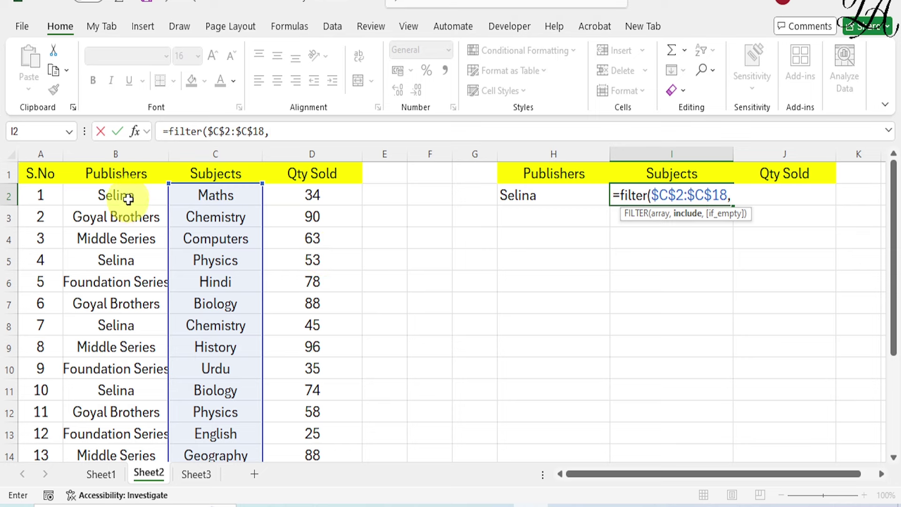
- Complete the FILTER with condition $B$2:$B$18=H2, spilling Maths, Physics, Chemistry, Biology, Computers
mouse_move(125, 196)
mouse_down()
mouse_move(117, 362)
mouse_move(125, 448)
mouse_move(120, 432)
mouse_up()
scroll(712, 327, up, 2)
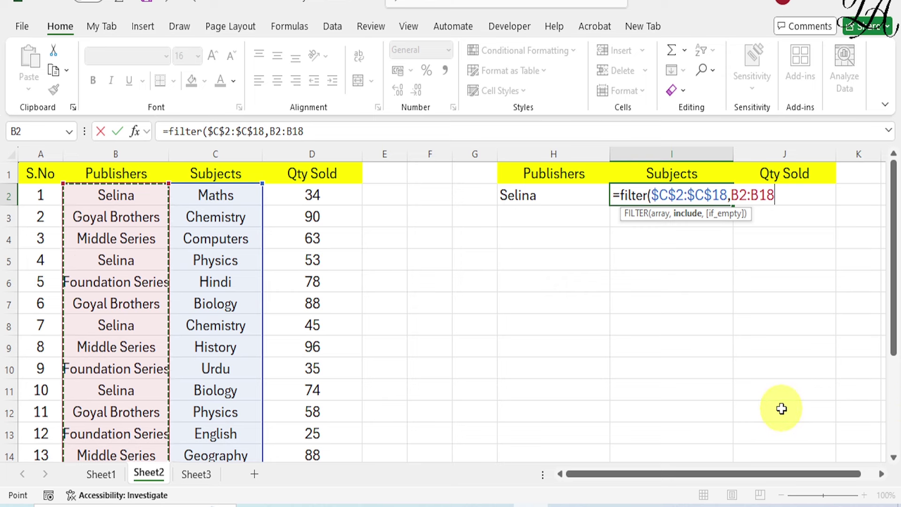
key(F4)
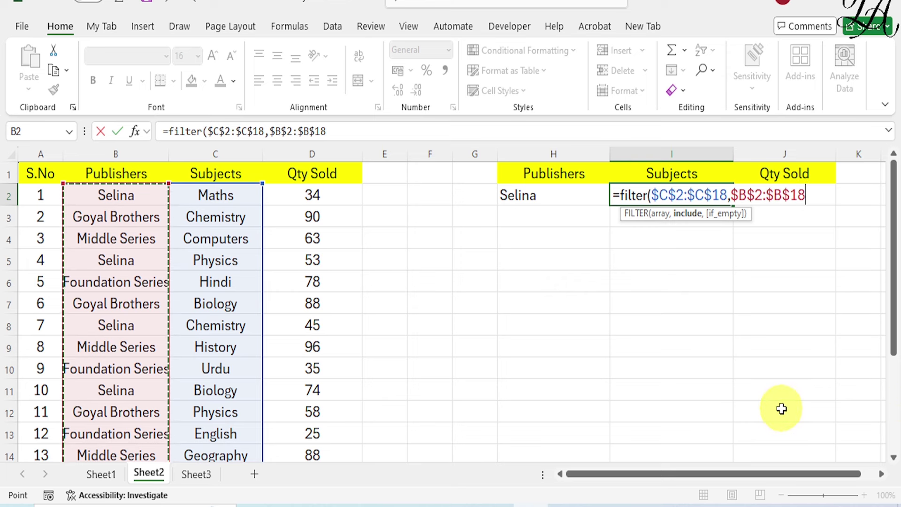
text(=)
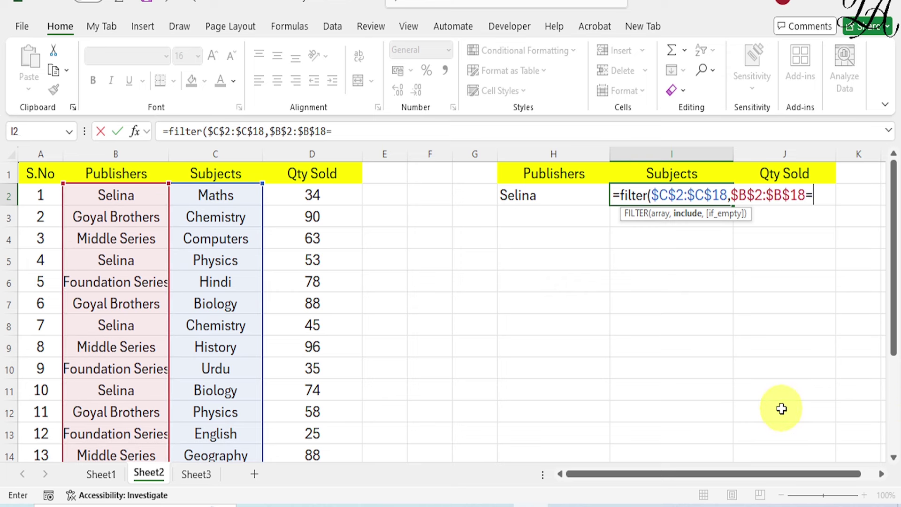
click(553, 200)
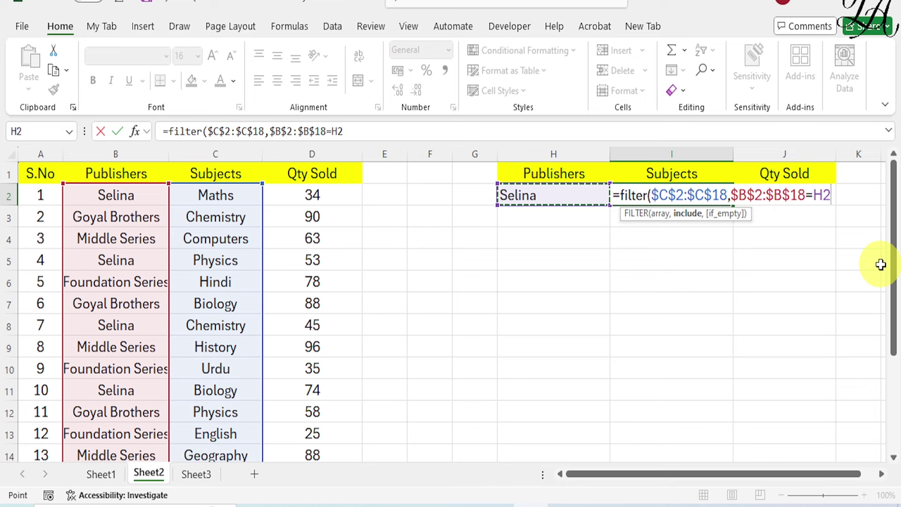
text())
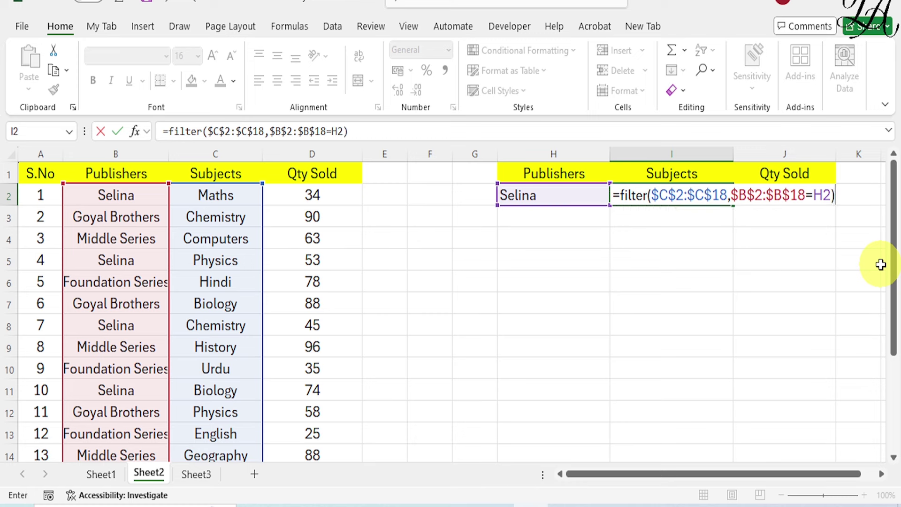
key(Return)
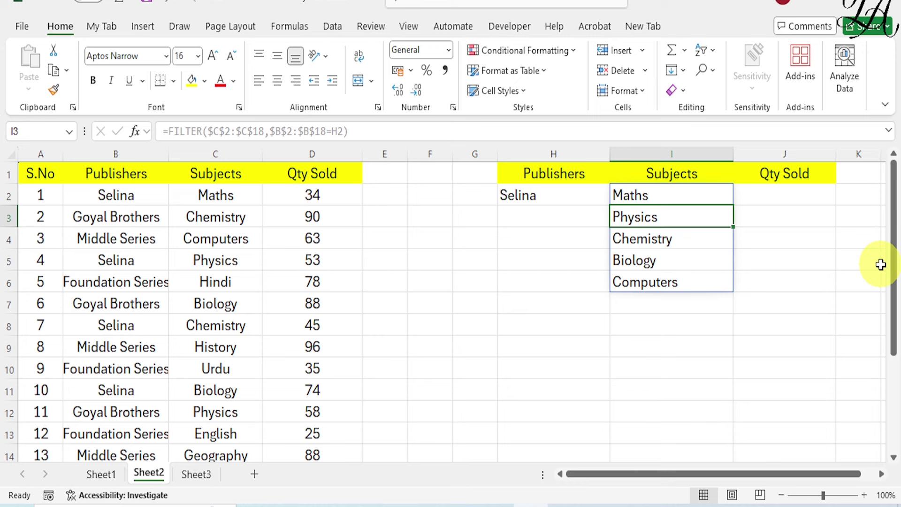
- Edit I2's formula to insert TEXTJOIN( in front of FILTER
click(636, 198)
double_click(636, 197)
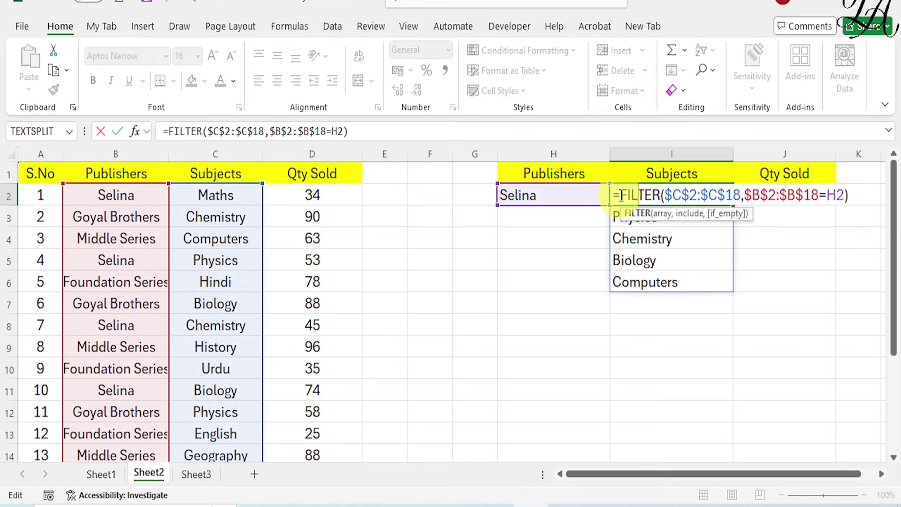
click(619, 194)
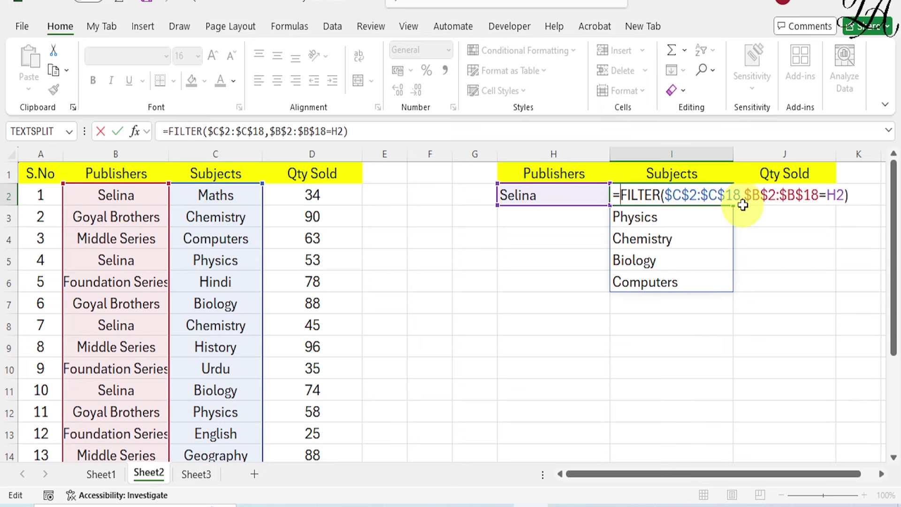
text(T)
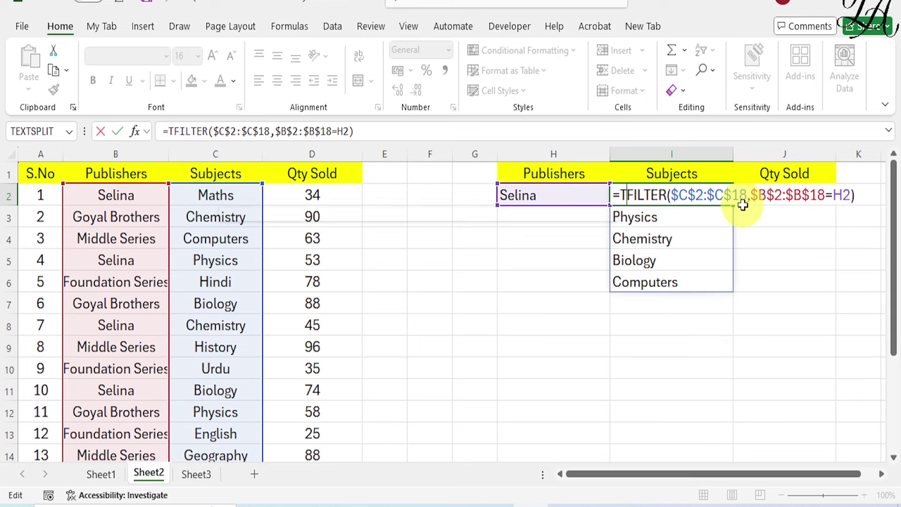
text(extj)
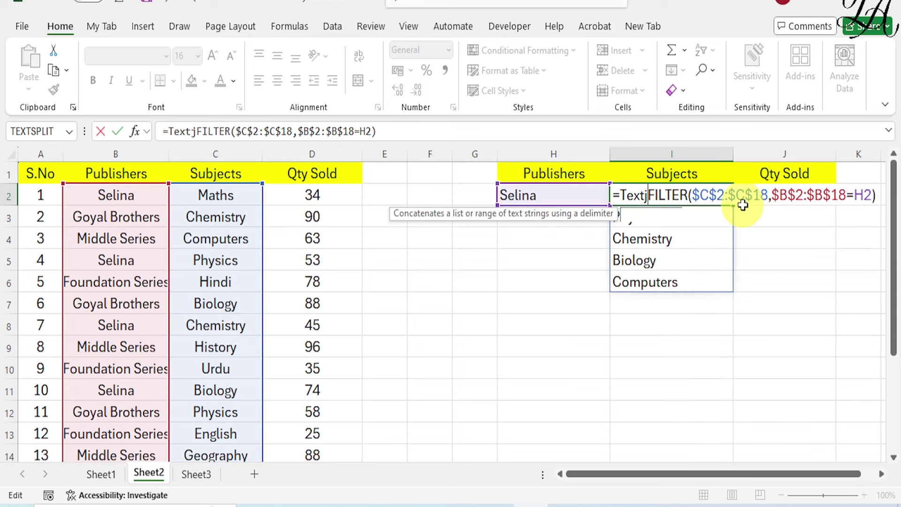
text(oin)
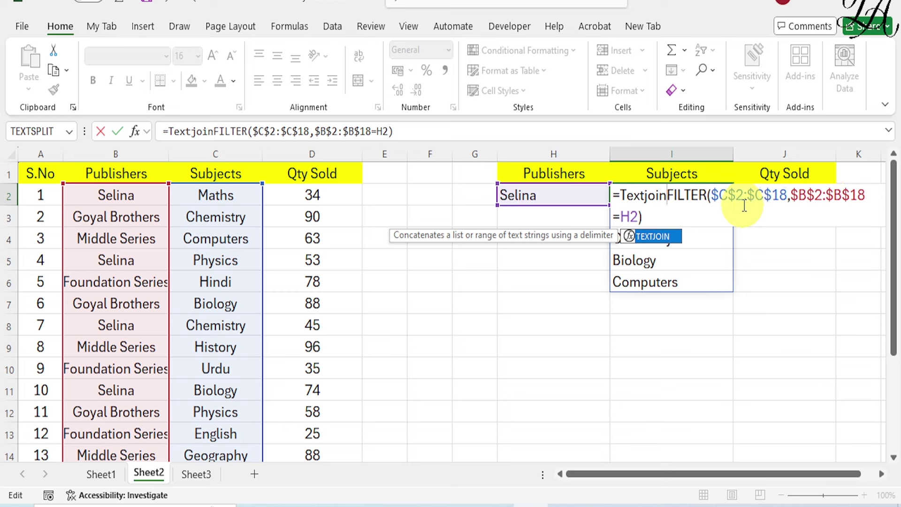
text(()
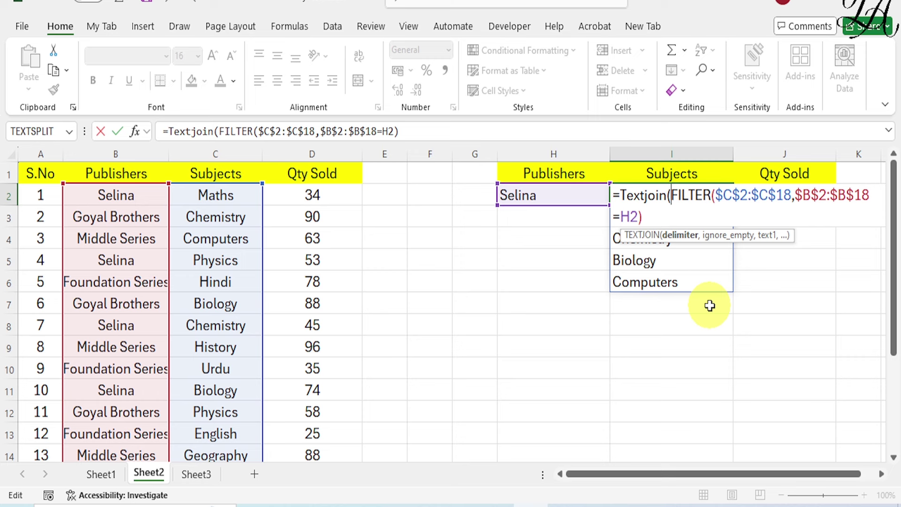
- Finish TEXTJOIN with a comma delimiter, so I2 shows Maths,Physics,Chemistry,Biology,Computers
text(")
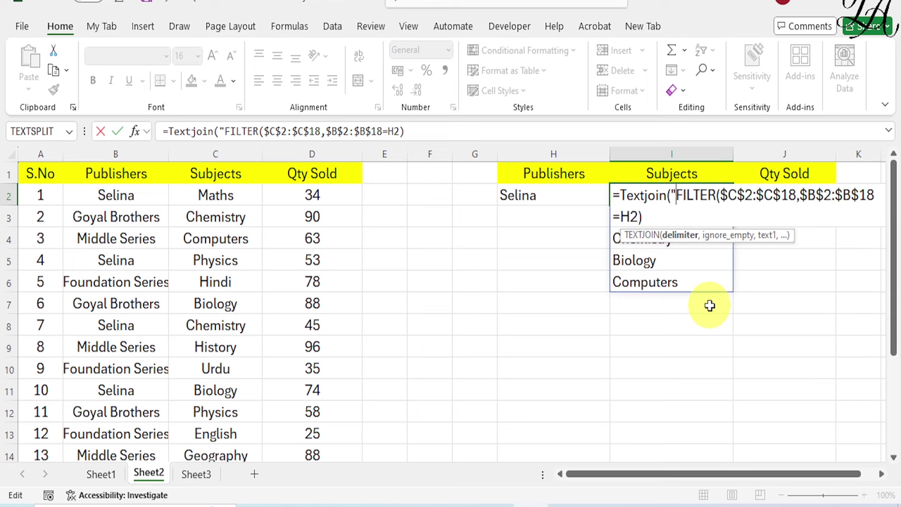
text(")
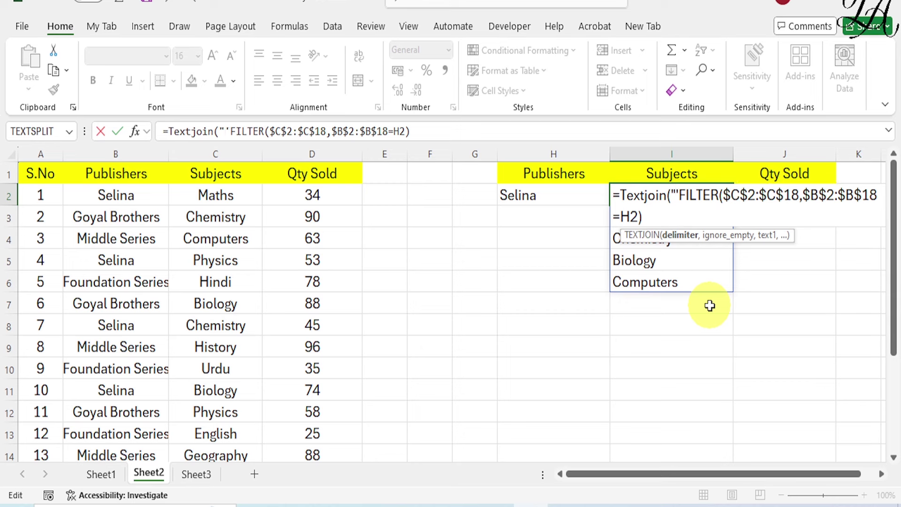
key(Left)
text(,)
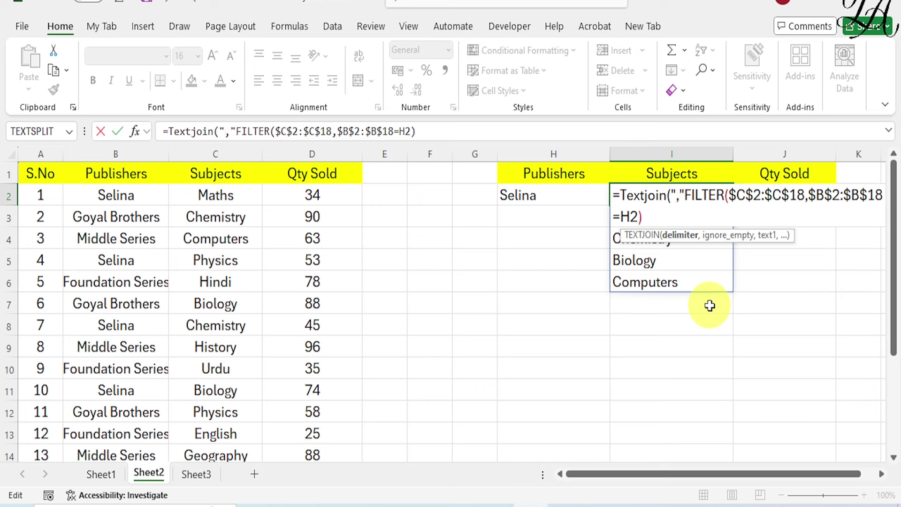
text(,)
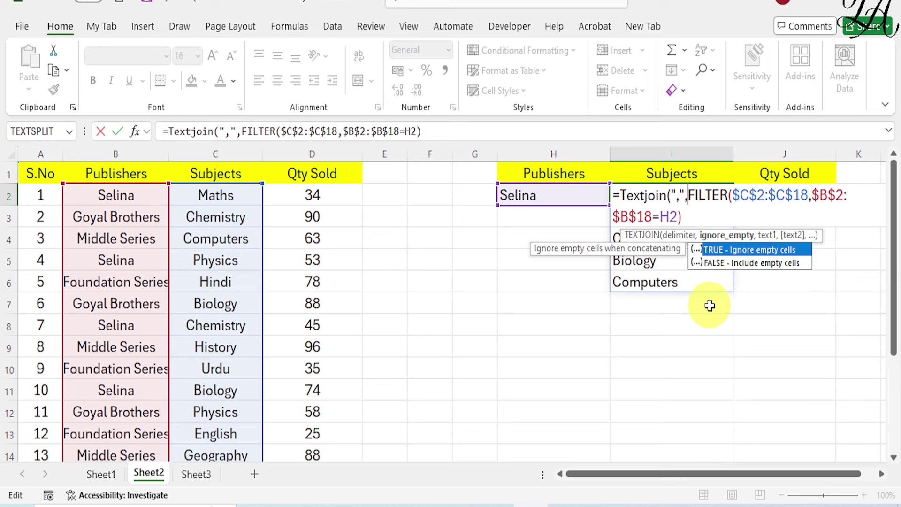
text(,)
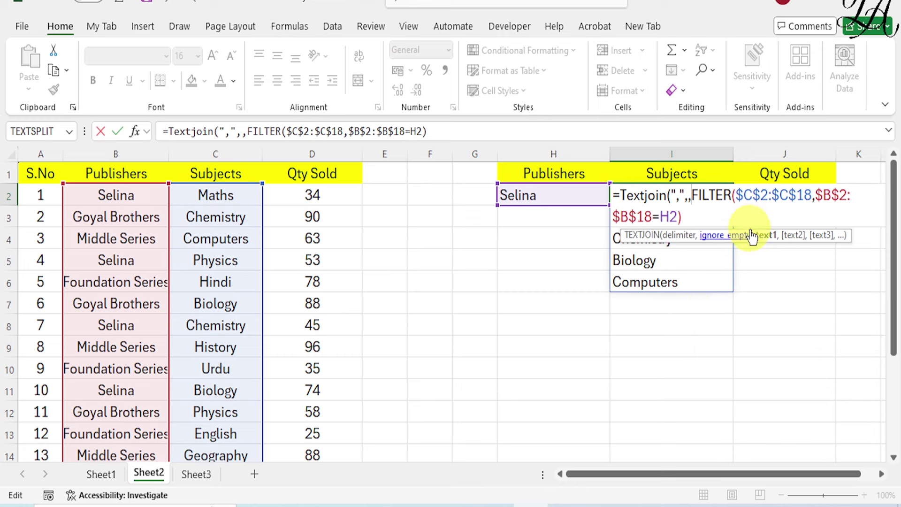
click(689, 218)
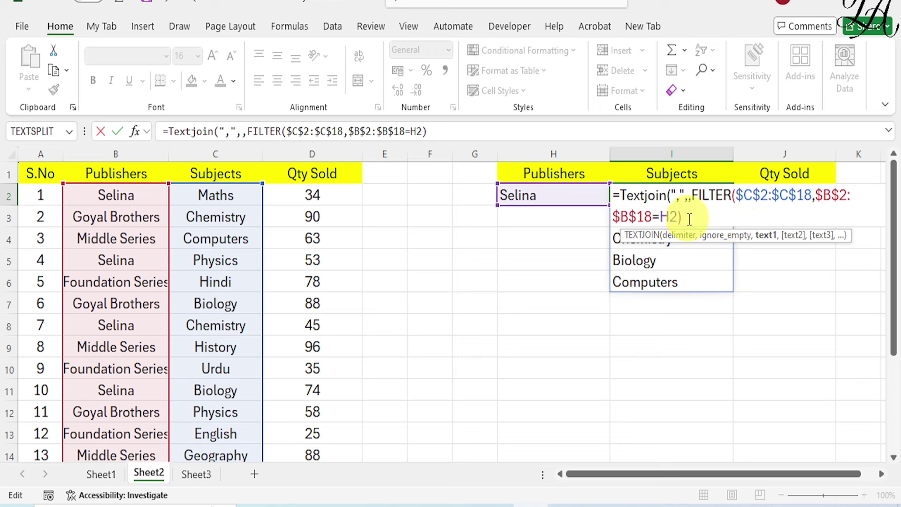
text())
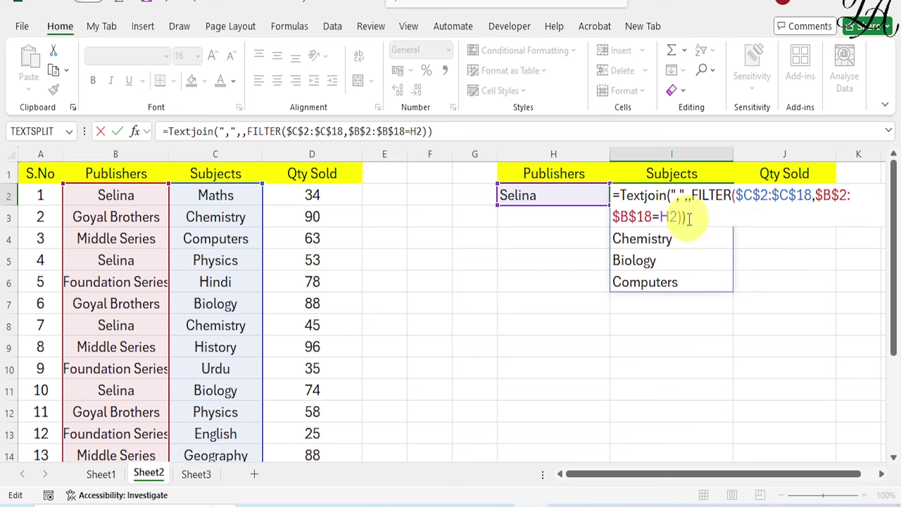
key(Return)
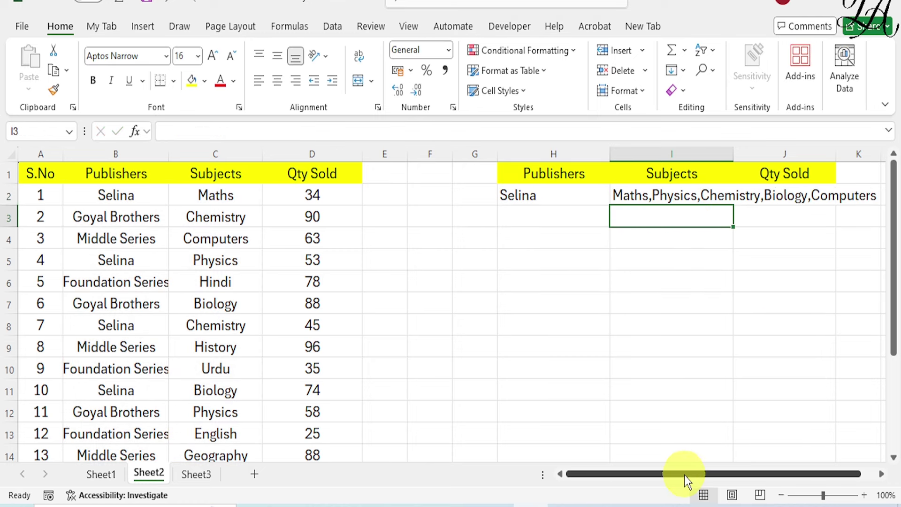
- Widen column I to about 55 so Selina's joined subject list fits
drag(684, 474, 753, 464)
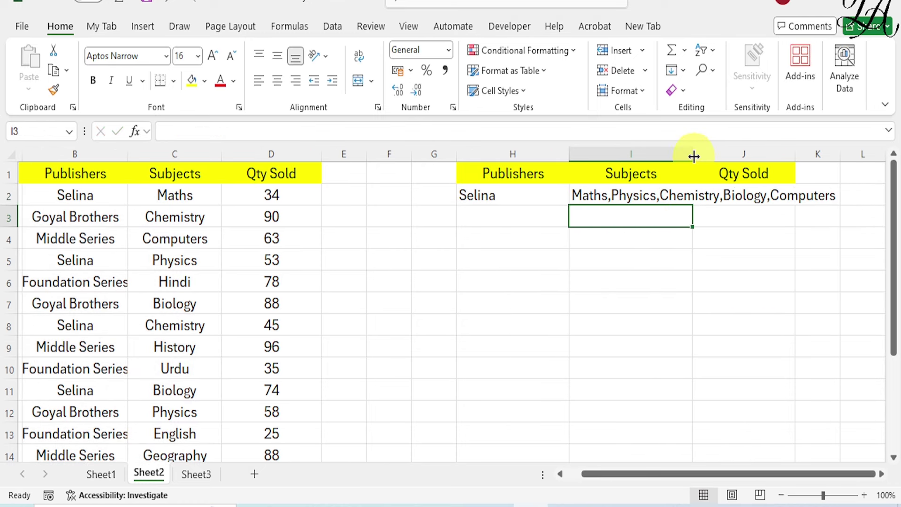
drag(693, 156, 839, 171)
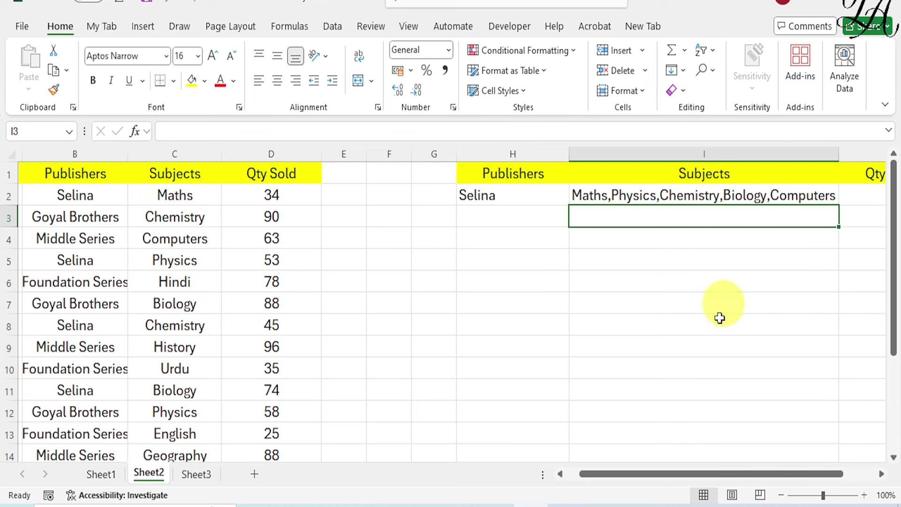
drag(662, 475, 748, 466)
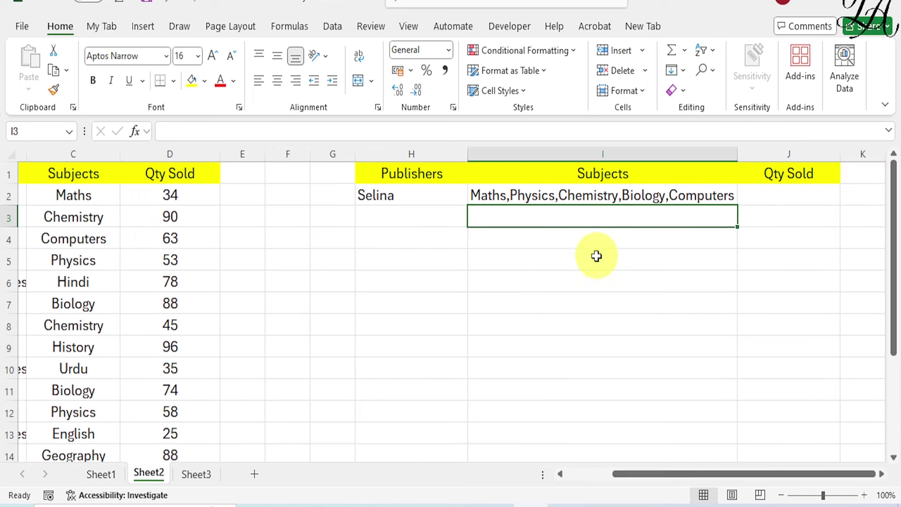
click(418, 195)
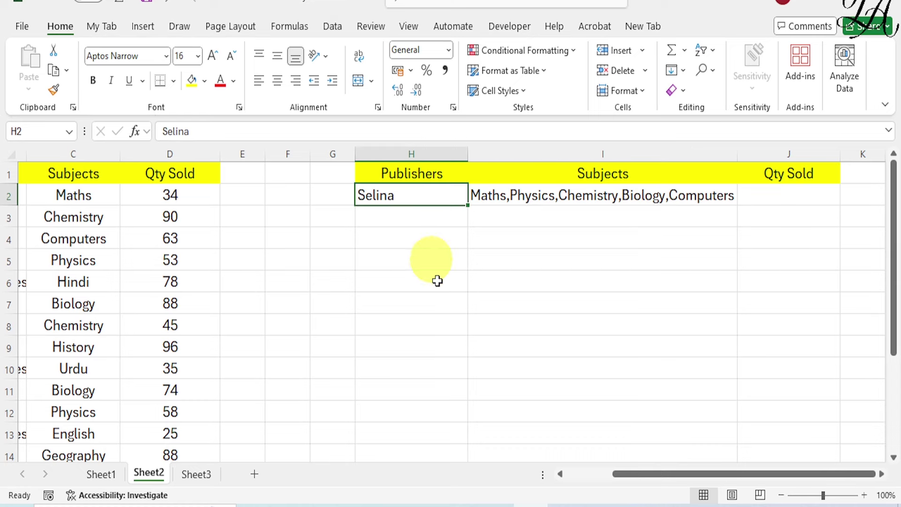
drag(642, 475, 577, 476)
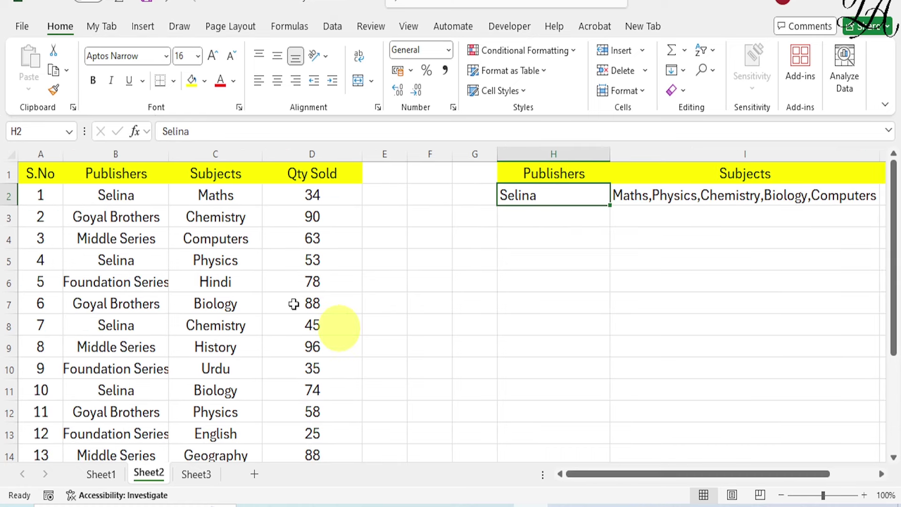
- Copy Middle Series from B4 into H2 to test the formula
click(96, 237)
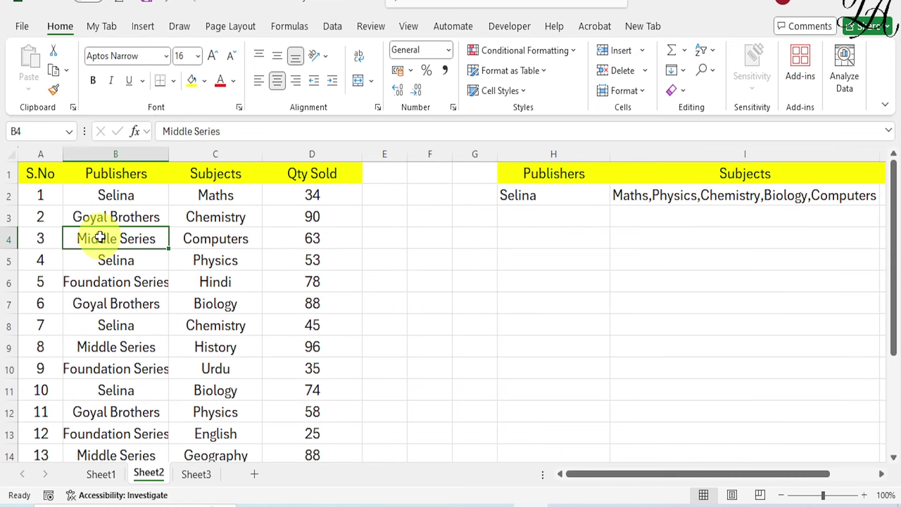
key(ctrl+c)
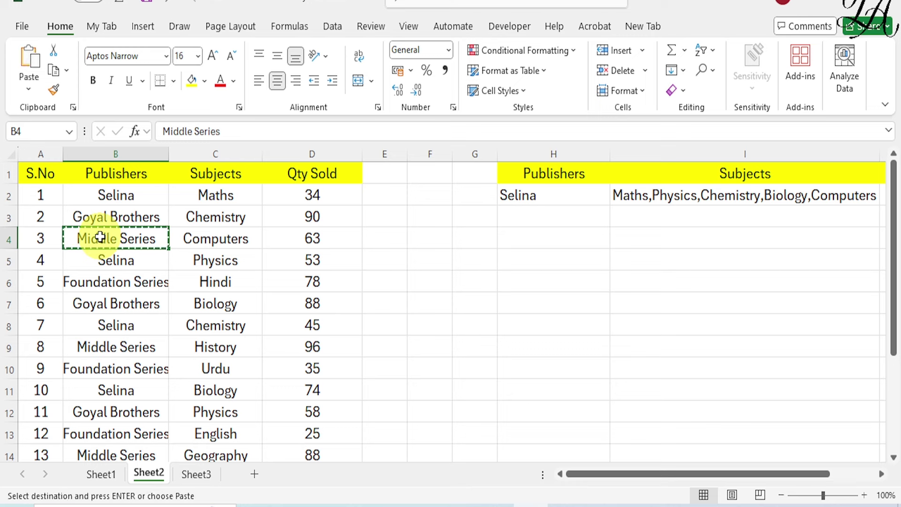
click(518, 197)
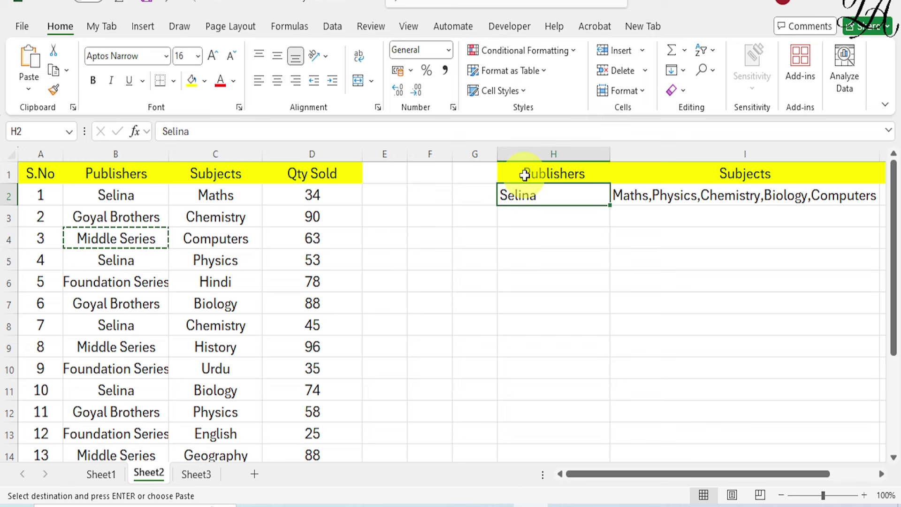
key(ctrl+v)
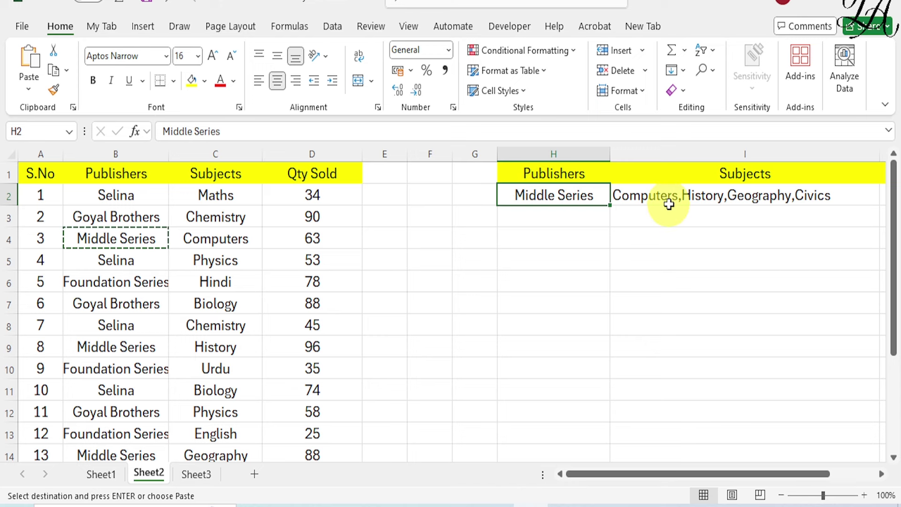
- Copy Foundation Series from B6 into H2, so I2 returns Hindi,Urdu,English,Punjabi
click(123, 289)
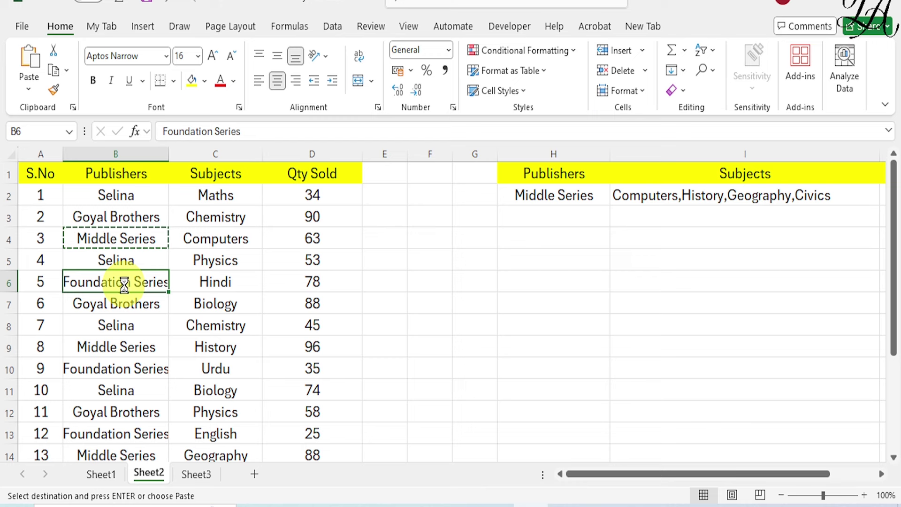
key(ctrl+c)
click(584, 195)
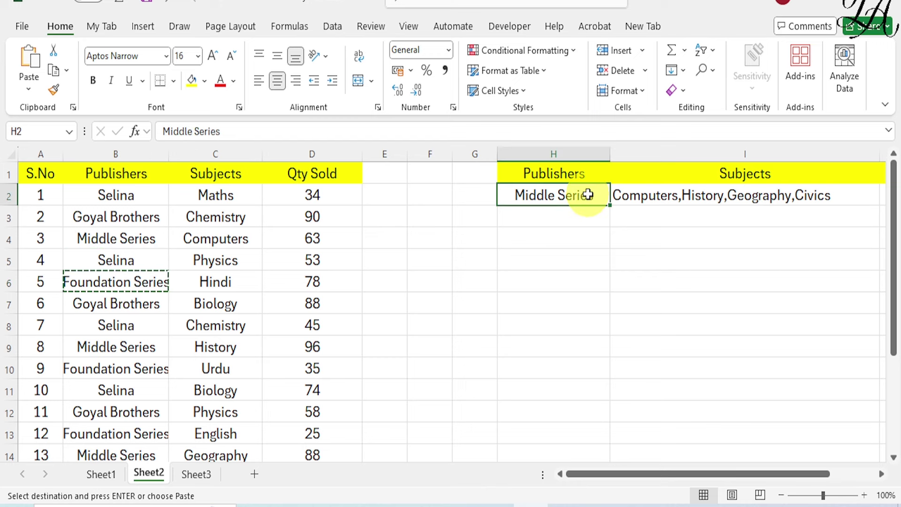
key(ctrl+v)
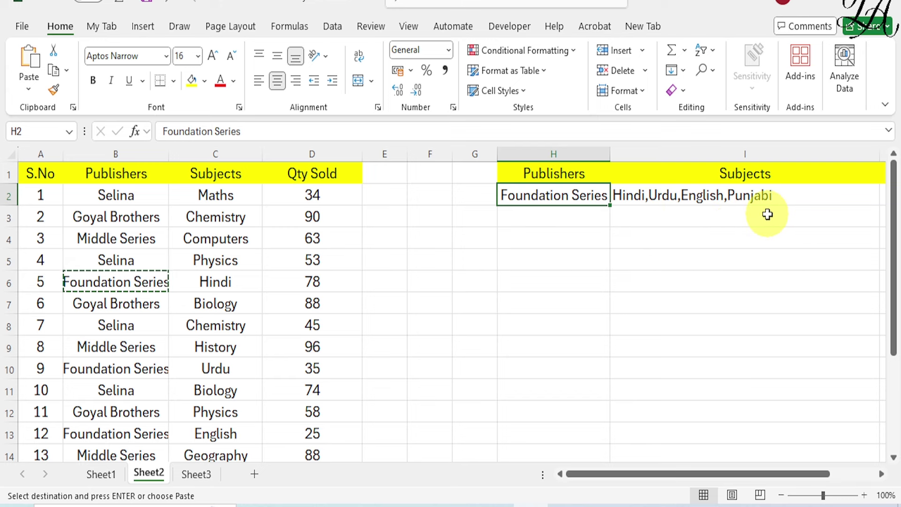
drag(717, 473, 770, 474)
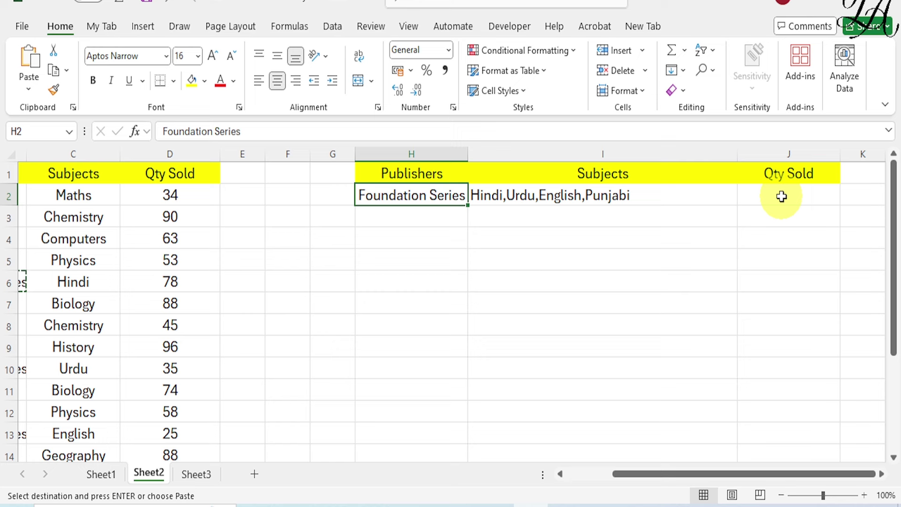
drag(683, 474, 621, 474)
click(765, 197)
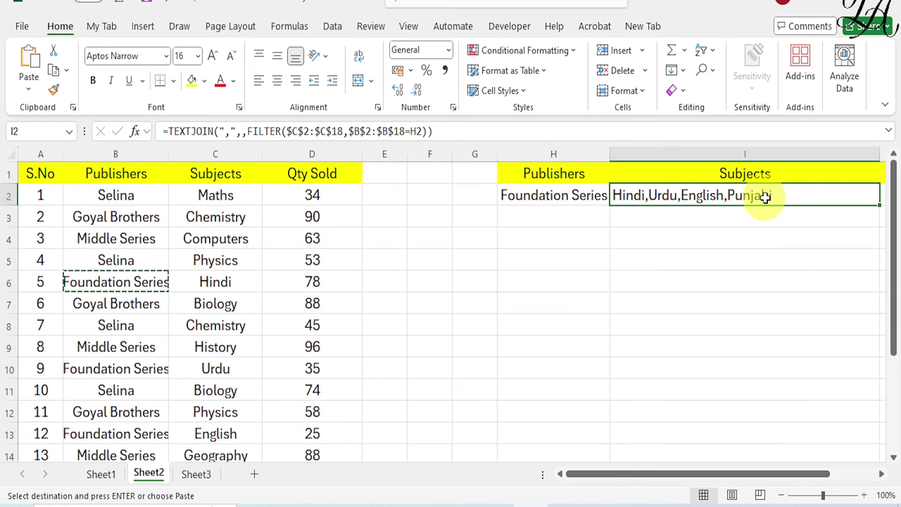
drag(879, 205, 874, 291)
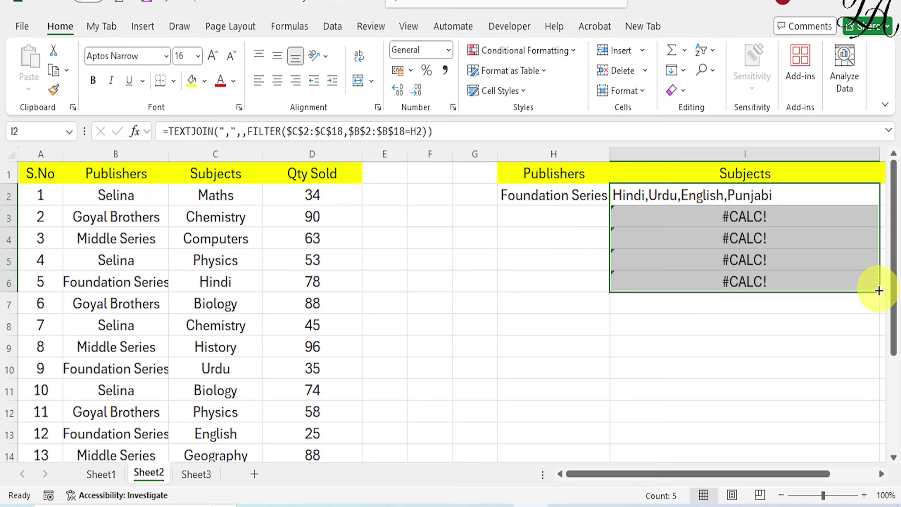
key(ctrl+z)
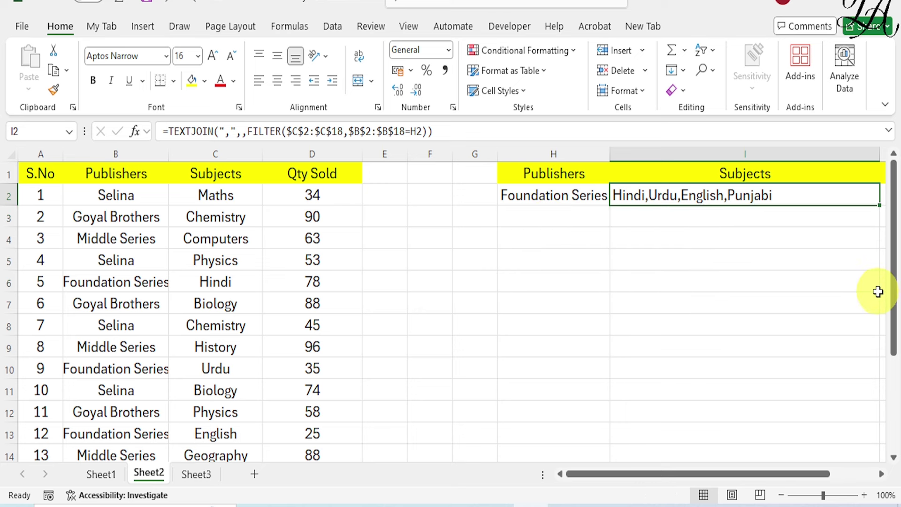
- Enter =UNIQUE(B2:B18) in H2 to list the distinct publishers
click(594, 196)
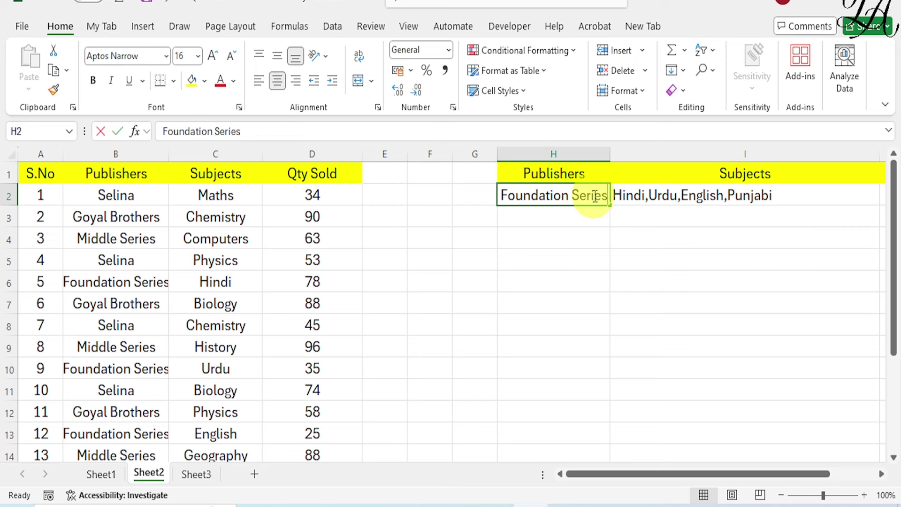
text(=)
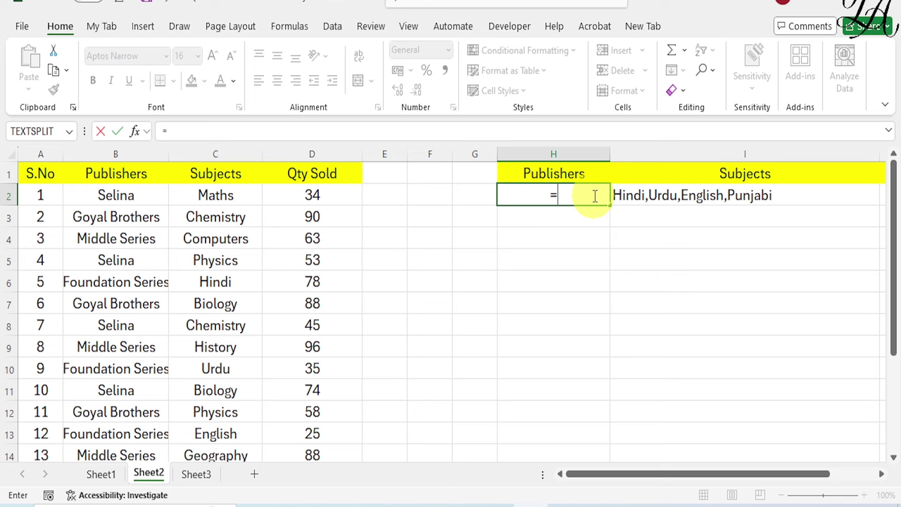
text(un)
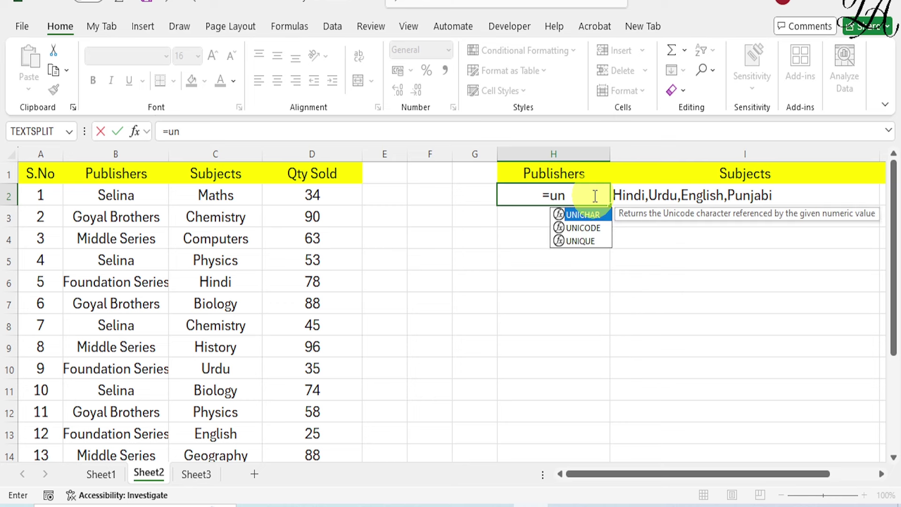
text(iqu)
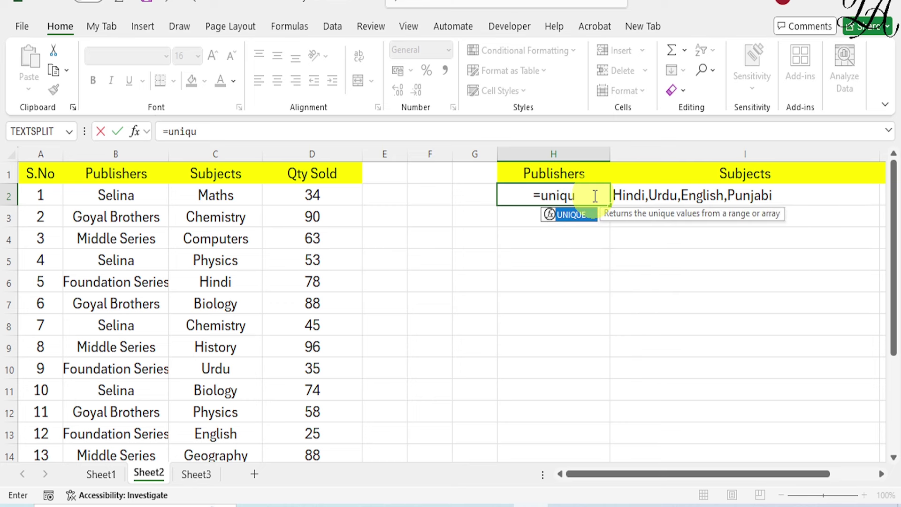
text(e()
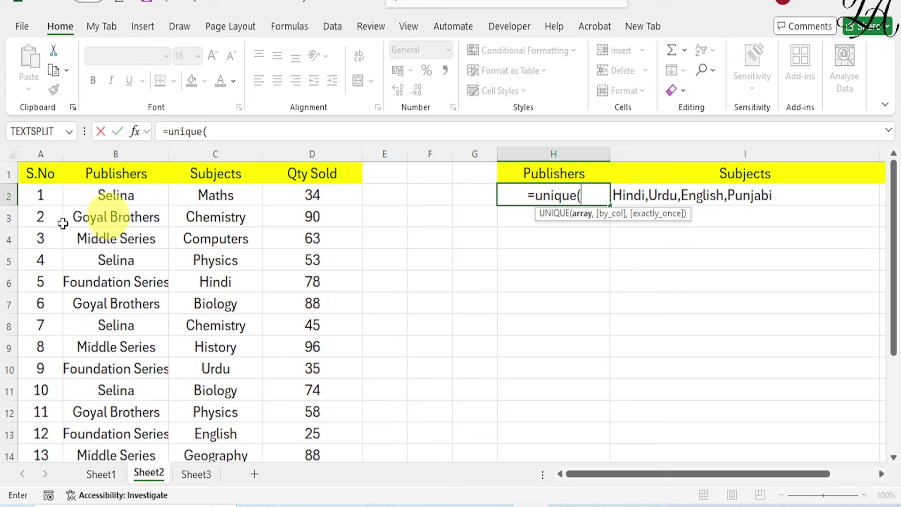
mouse_move(126, 199)
mouse_down()
mouse_move(129, 473)
mouse_move(141, 430)
mouse_up()
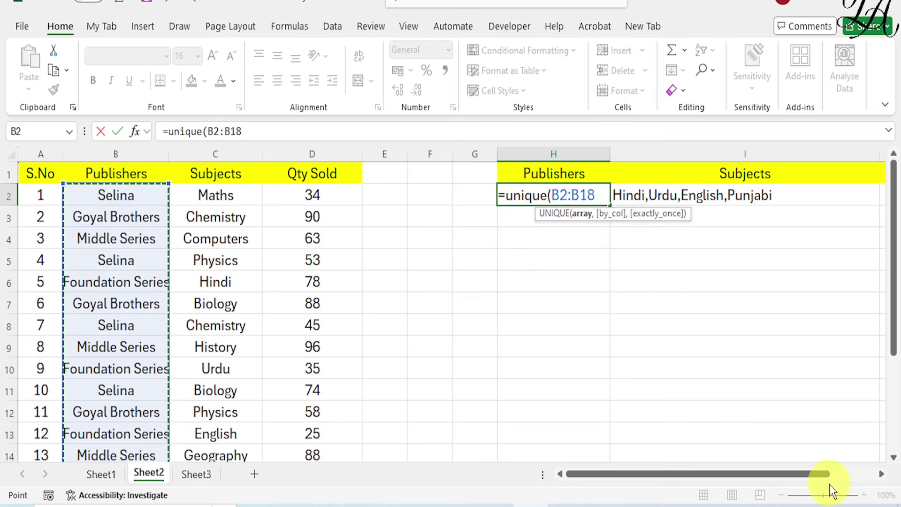
text())
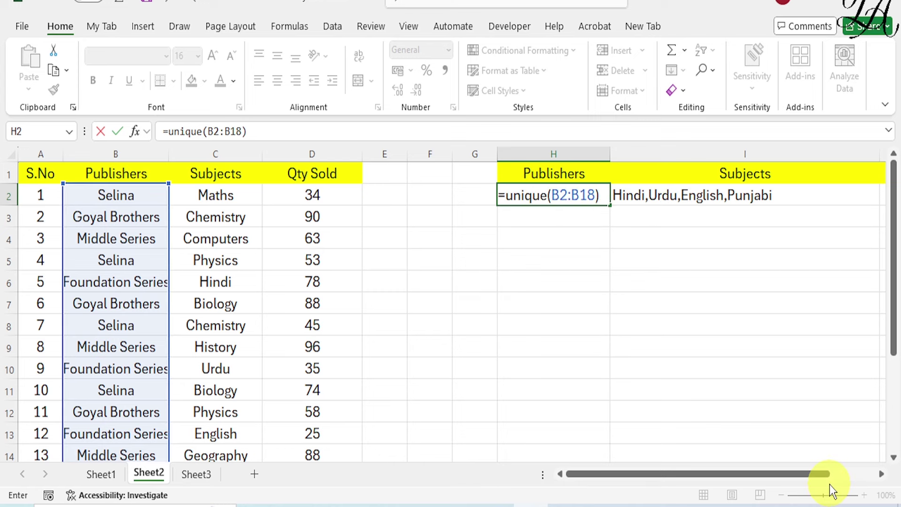
key(Return)
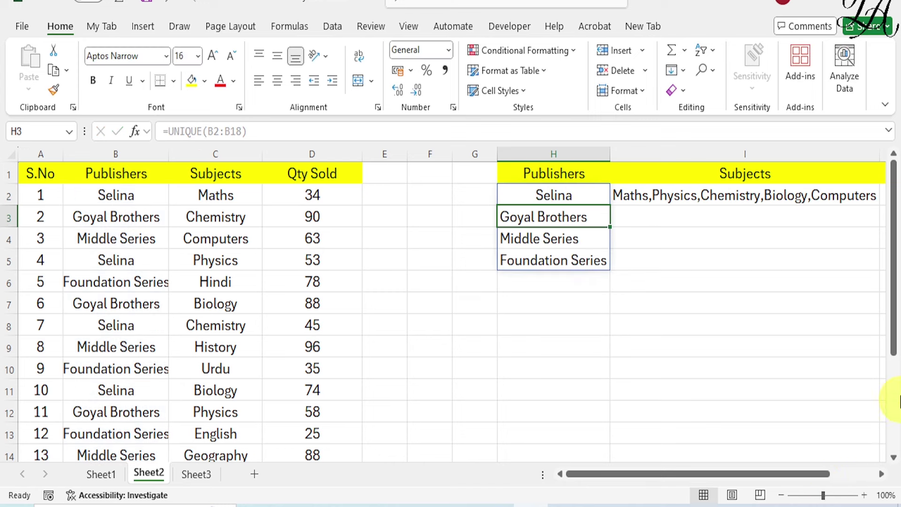
- Check the spilled publishers Selina, Goyal Brothers, Middle Series and Foundation Series in H2:H5
click(564, 196)
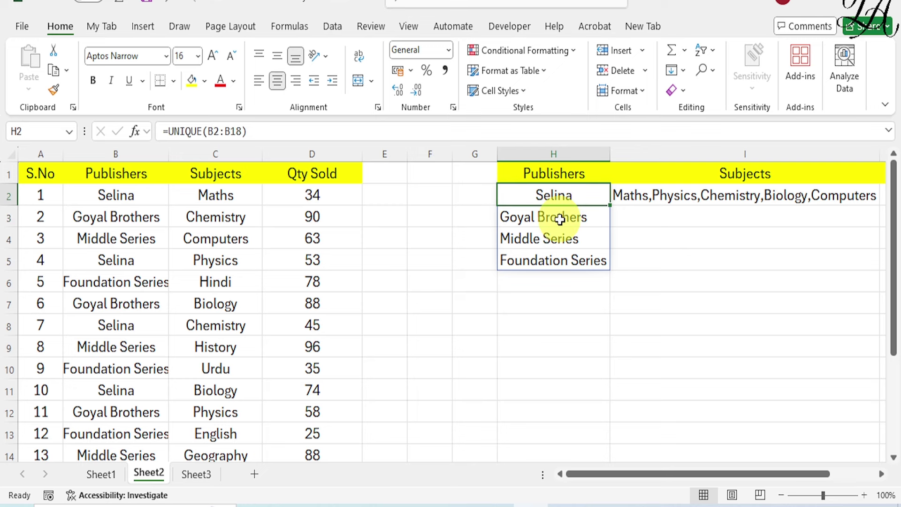
click(566, 218)
click(553, 238)
click(567, 266)
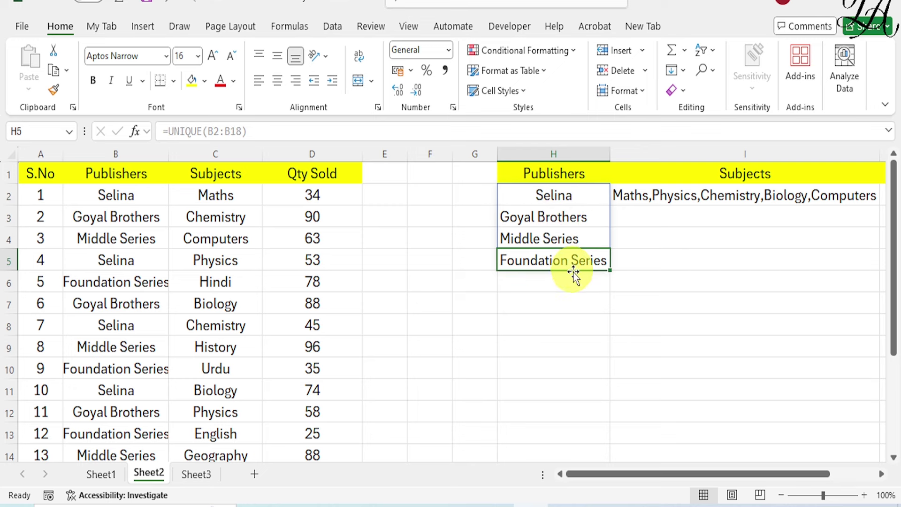
drag(648, 473, 694, 473)
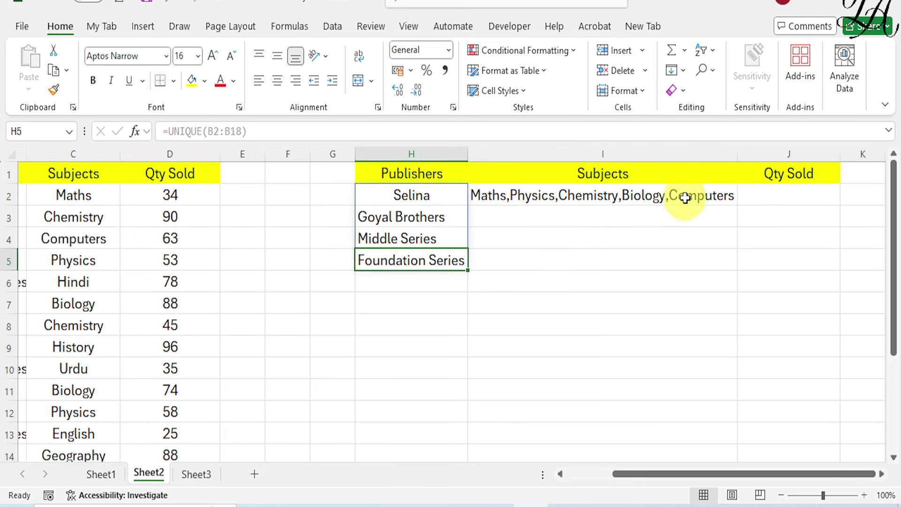
- Copy I2's TEXTJOIN subjects formula down through I5 for all four publishers
click(683, 196)
drag(736, 205, 728, 264)
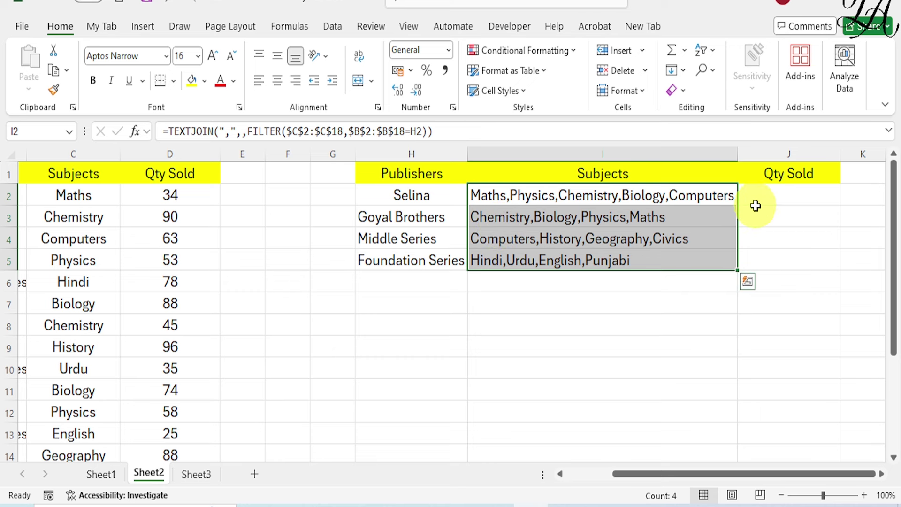
click(767, 197)
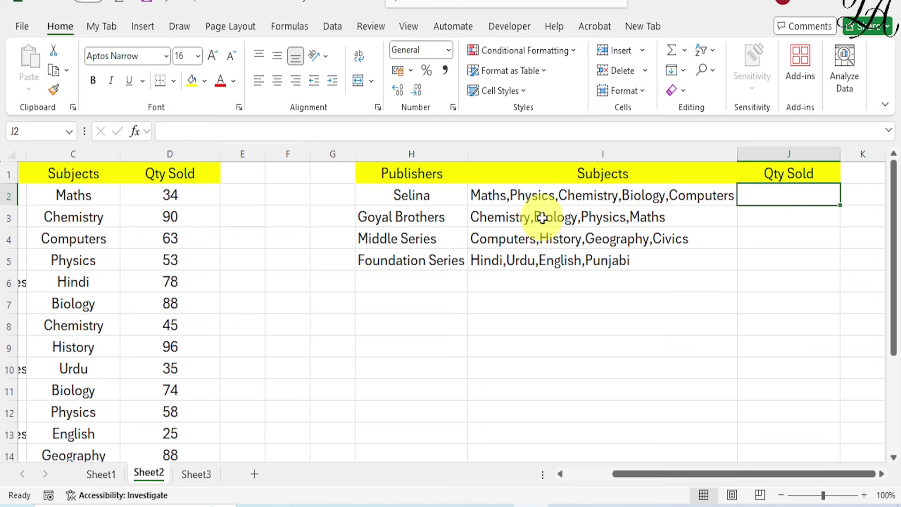
- Start a SUMIF in J2 with the publisher range locked as $B$2:$B$18
click(789, 197)
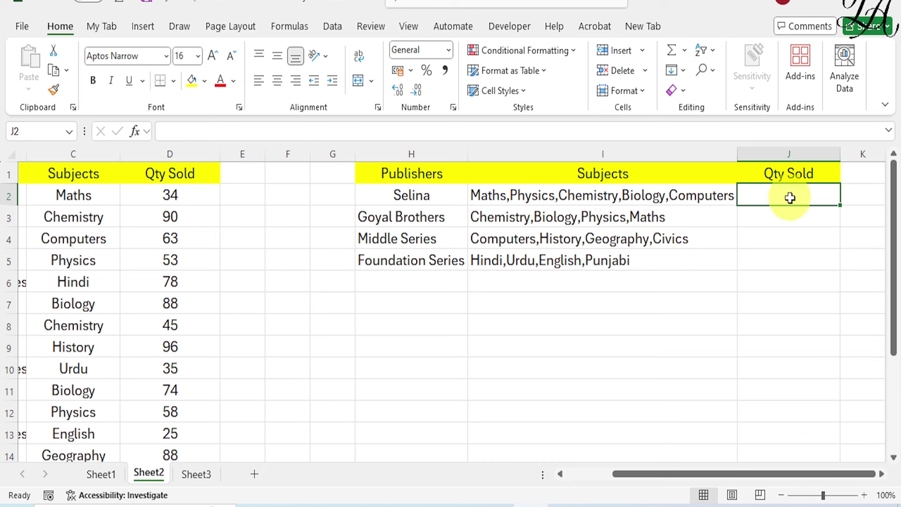
text(=s)
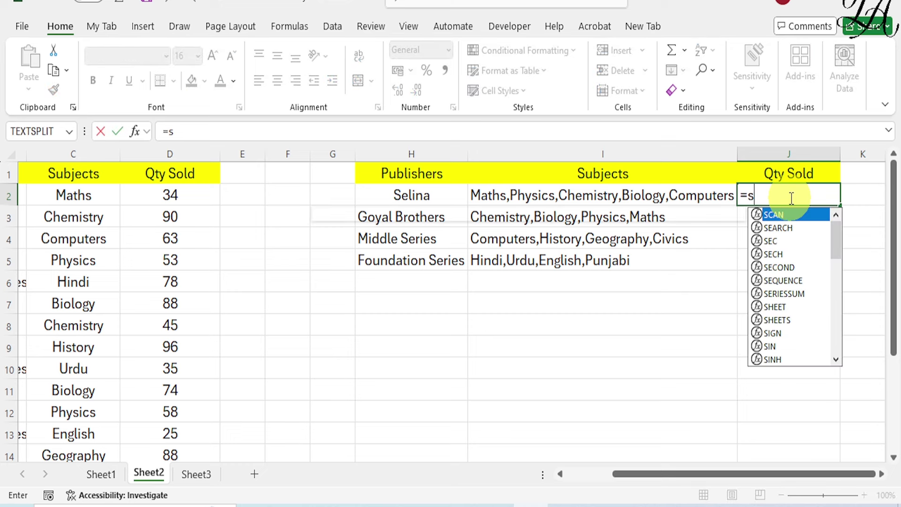
text(umif)
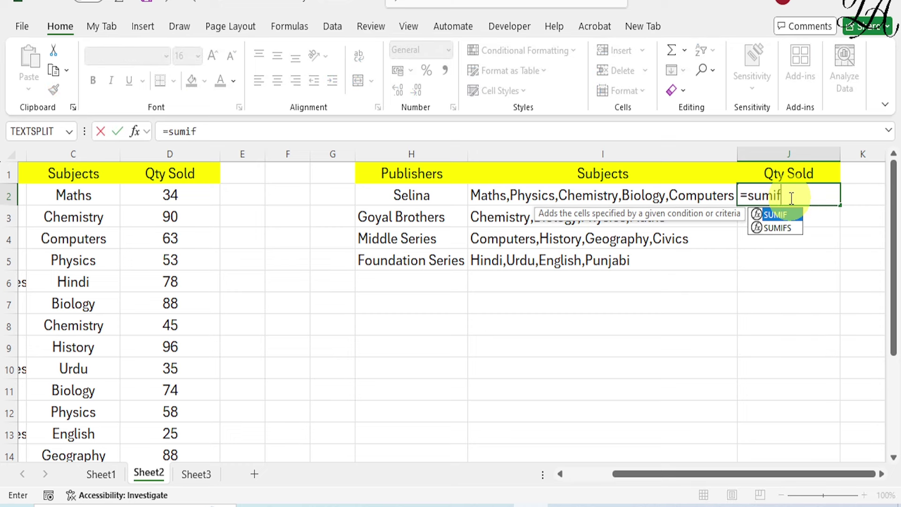
text(()
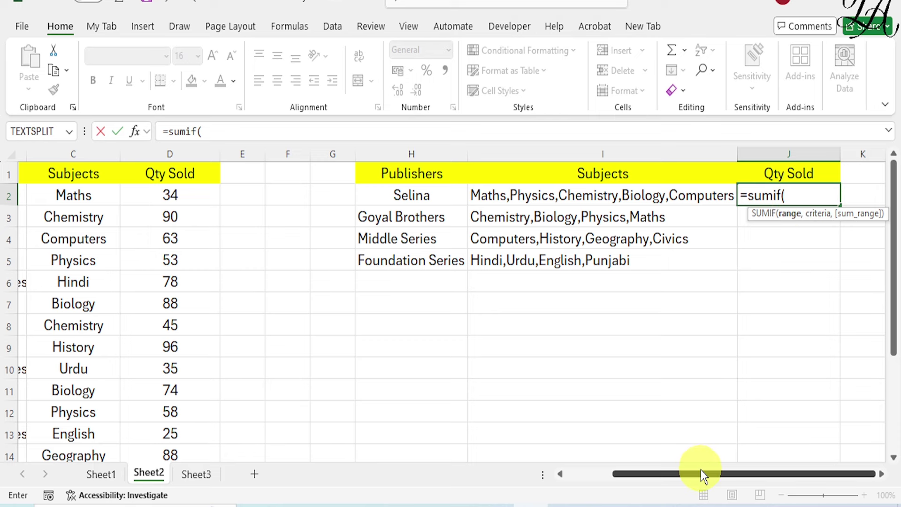
drag(700, 472, 648, 472)
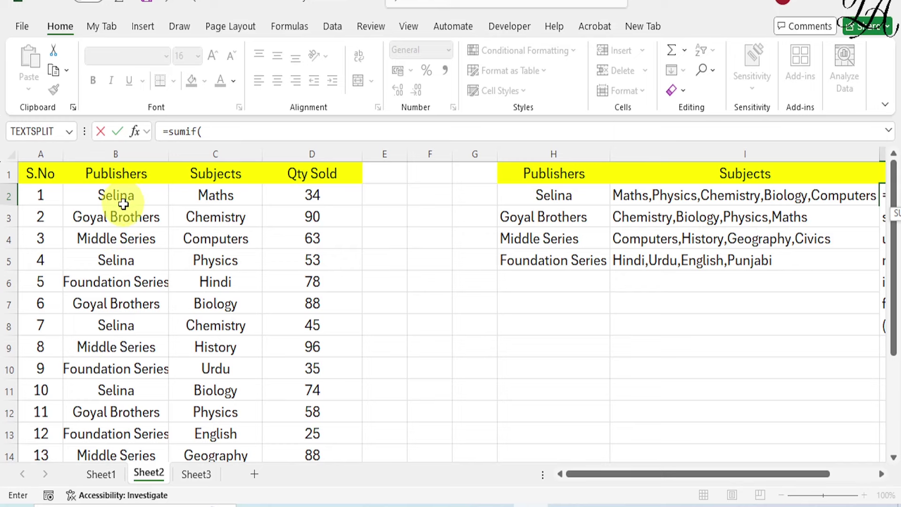
mouse_move(126, 197)
mouse_down()
mouse_move(125, 488)
mouse_move(140, 425)
mouse_up()
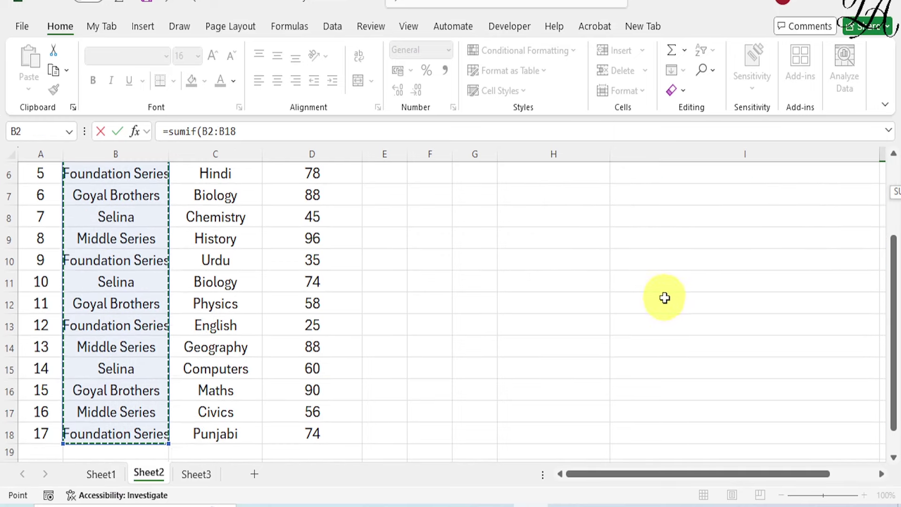
scroll(672, 294, up, 2)
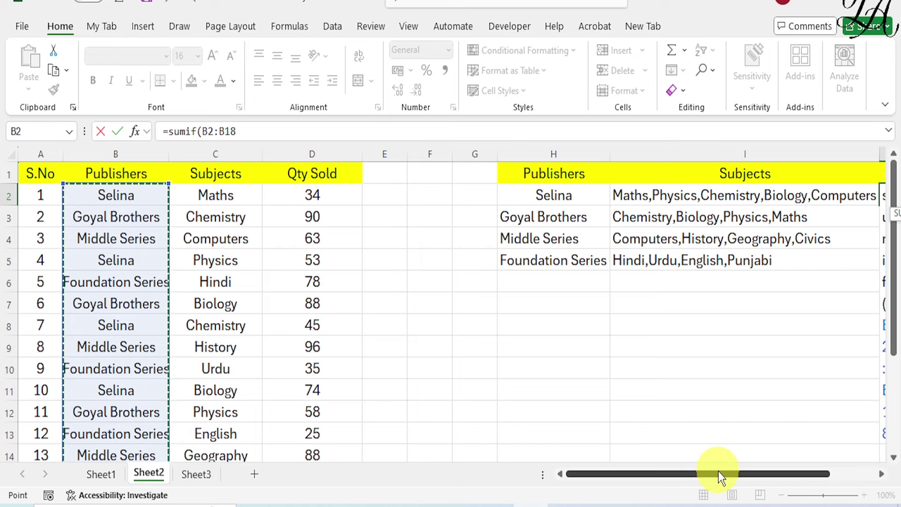
drag(718, 471, 846, 472)
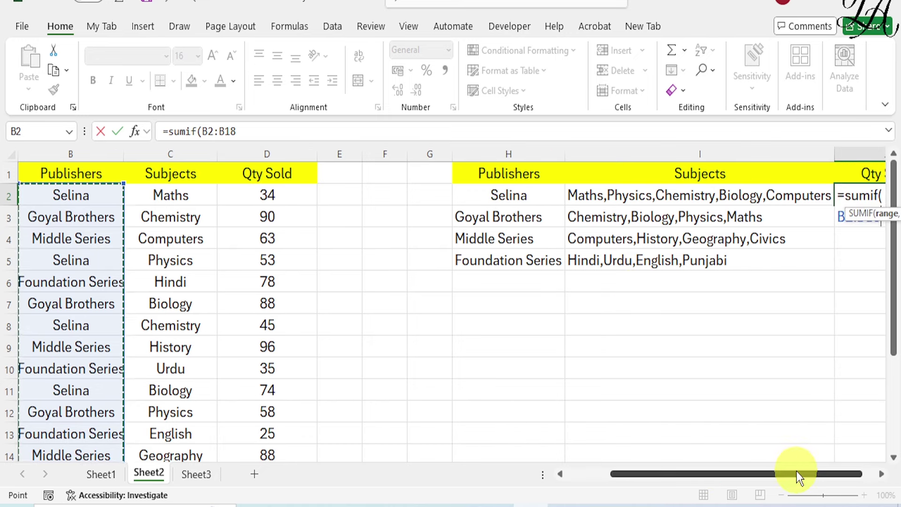
drag(846, 471, 809, 471)
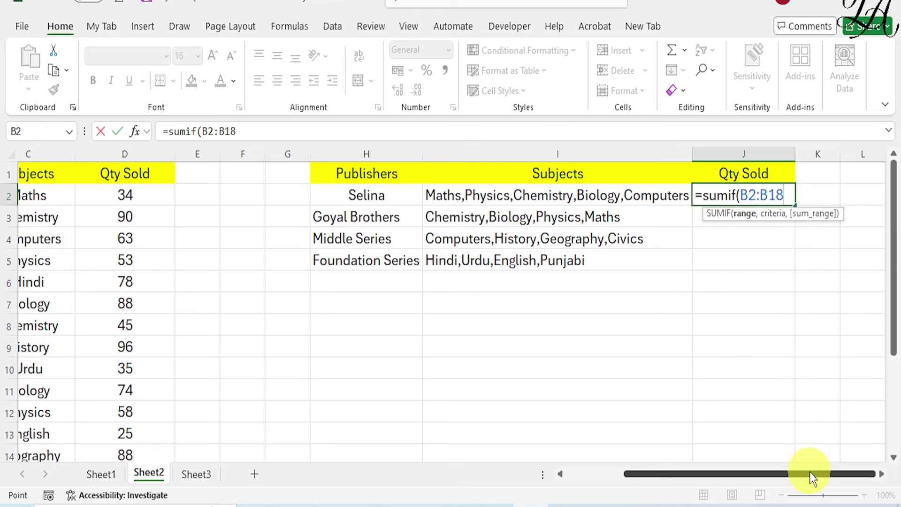
key(F4)
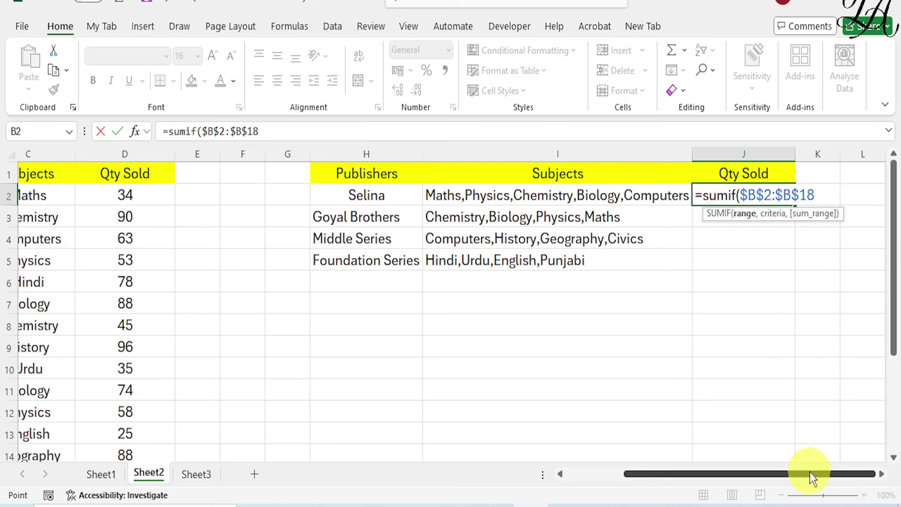
- Complete the SUMIF with criteria H2 and sum range $D$2:$D$18, giving 266
text(,)
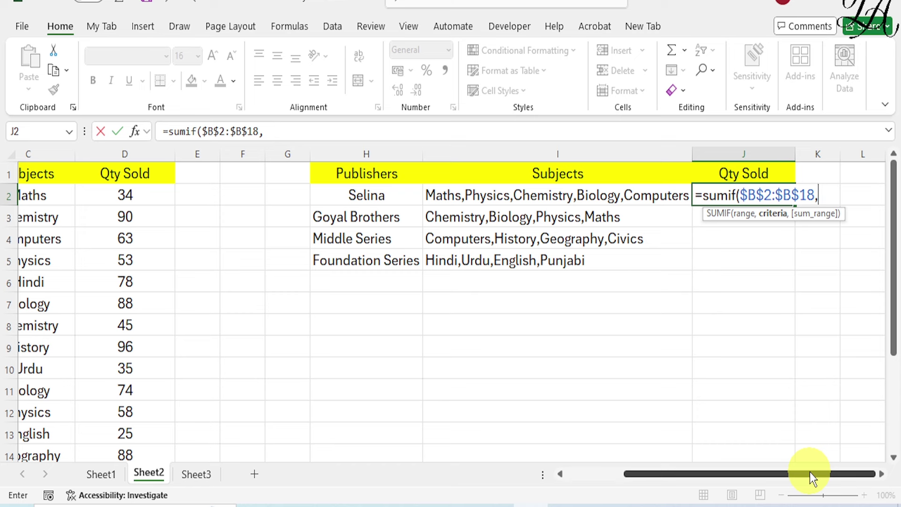
click(373, 197)
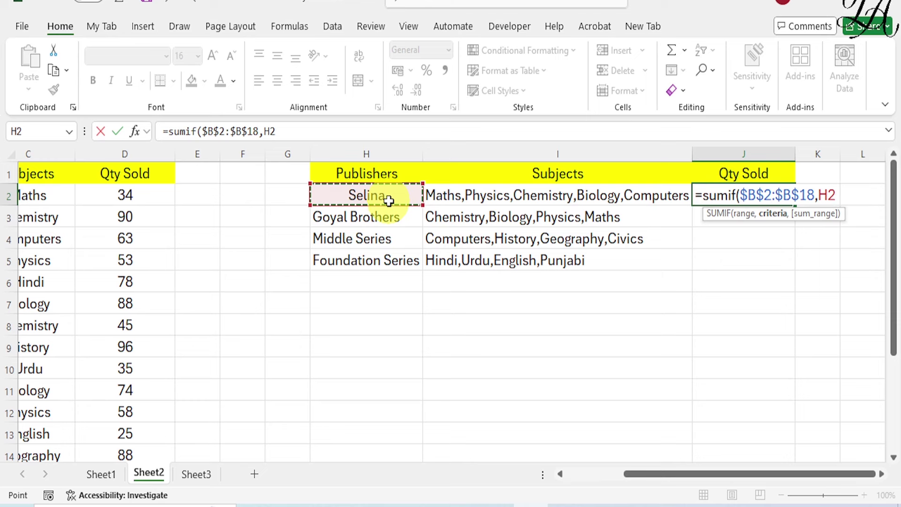
text(,)
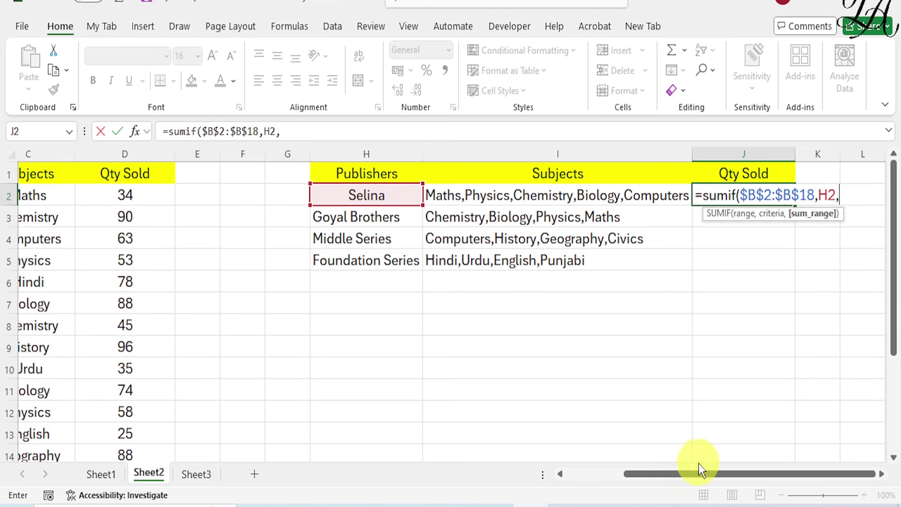
drag(692, 473, 643, 474)
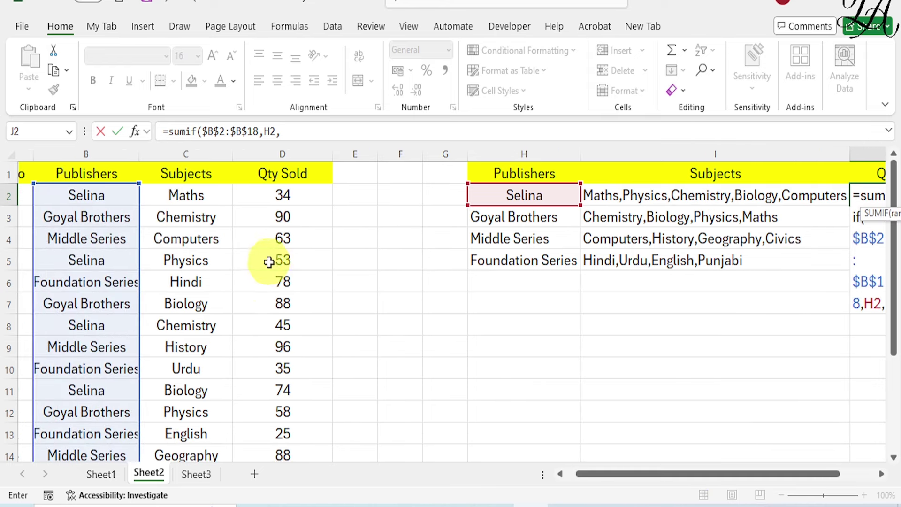
drag(277, 191, 287, 448)
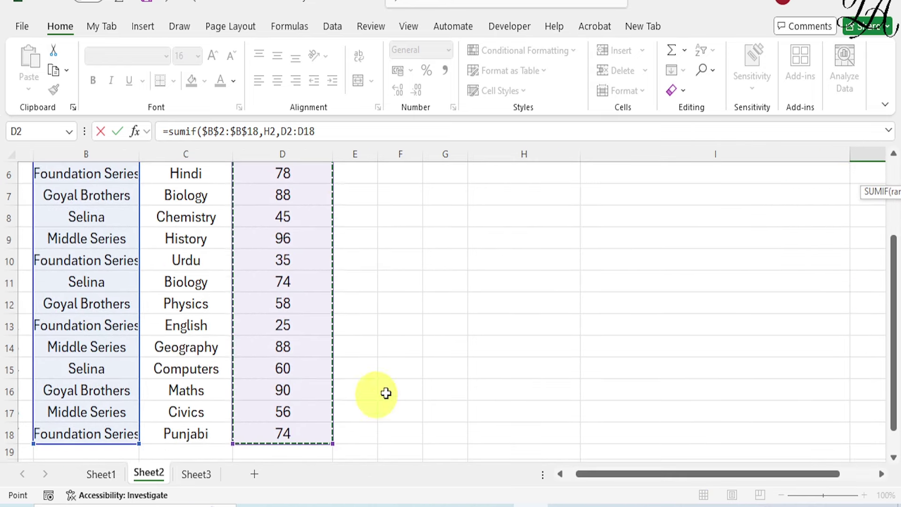
scroll(679, 378, up, 2)
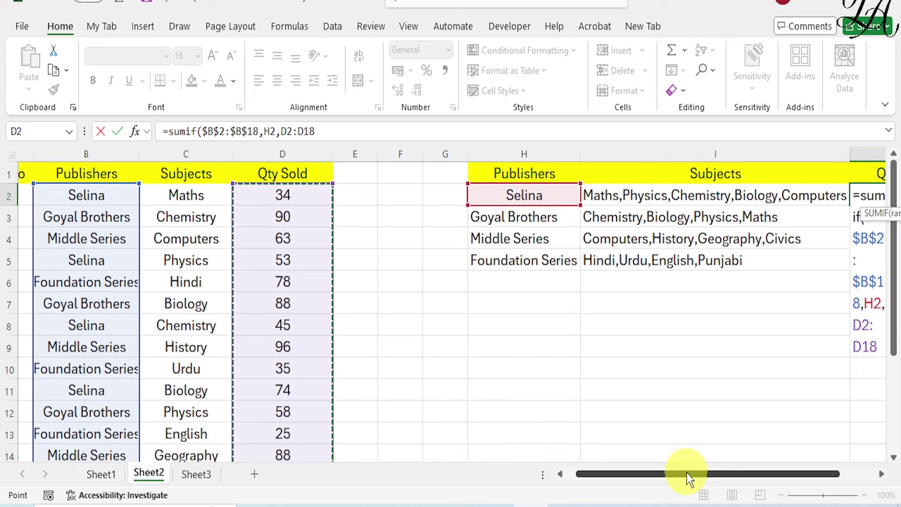
drag(686, 473, 752, 472)
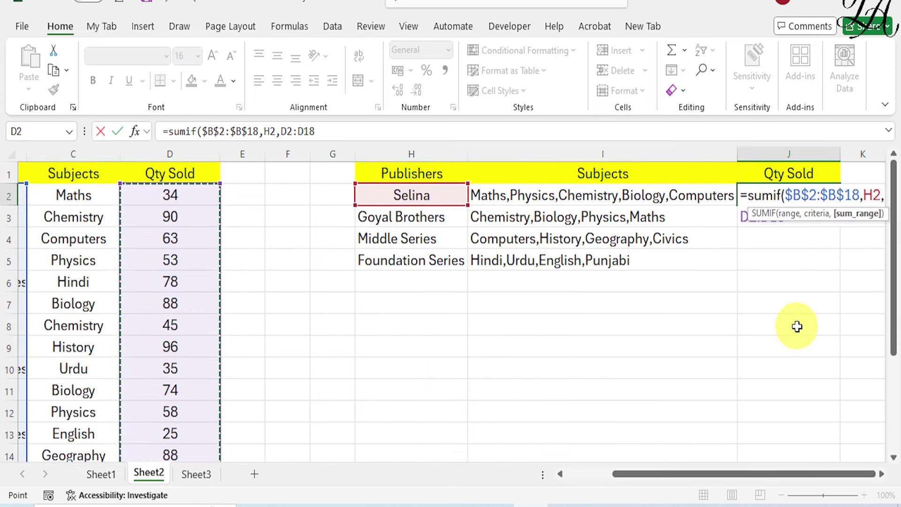
key(F4)
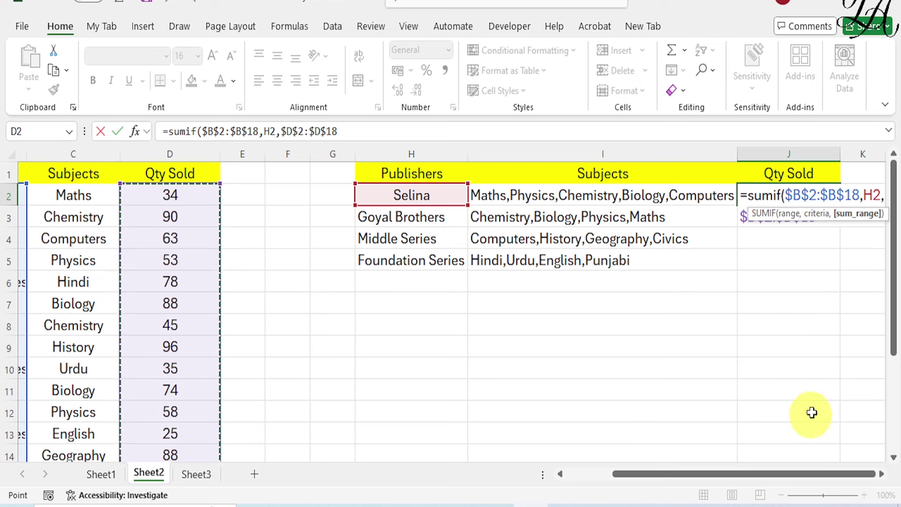
text())
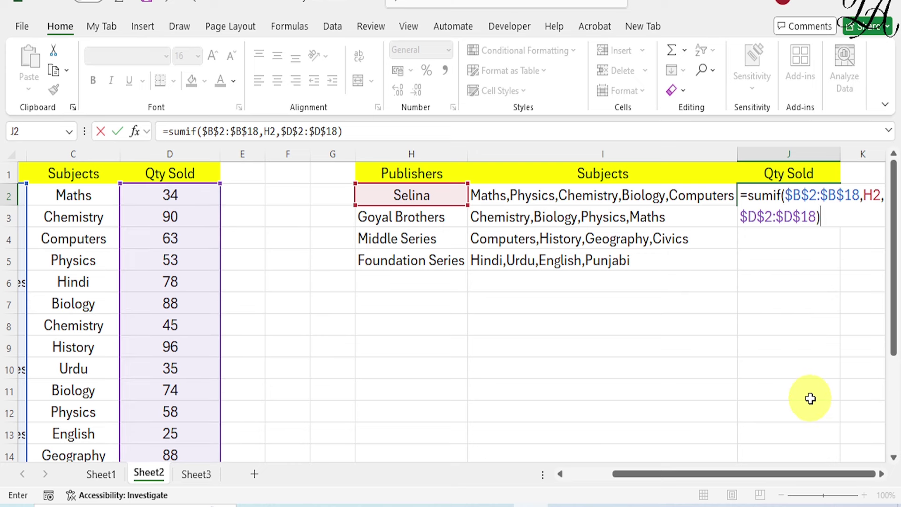
key(Return)
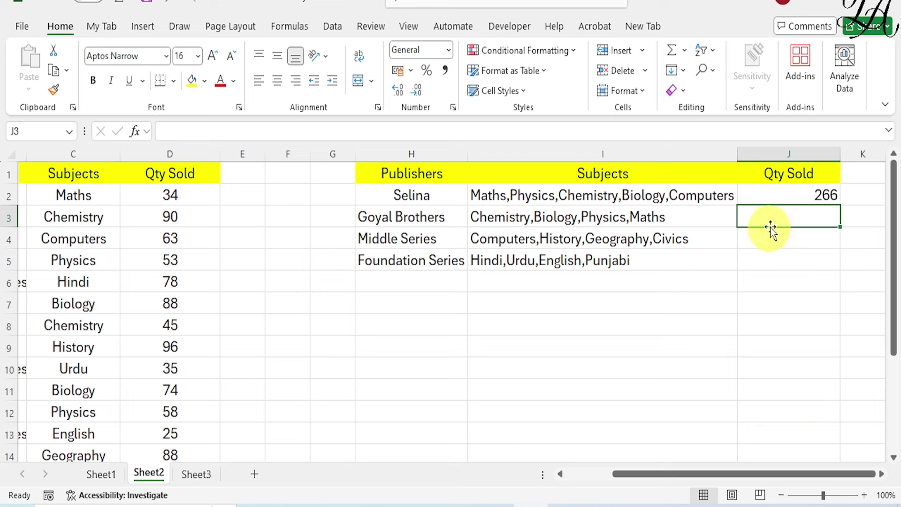
- Fill the SUMIF down to J5 (totals 326, 303, 212) and view Sheet3's pivot table
click(784, 191)
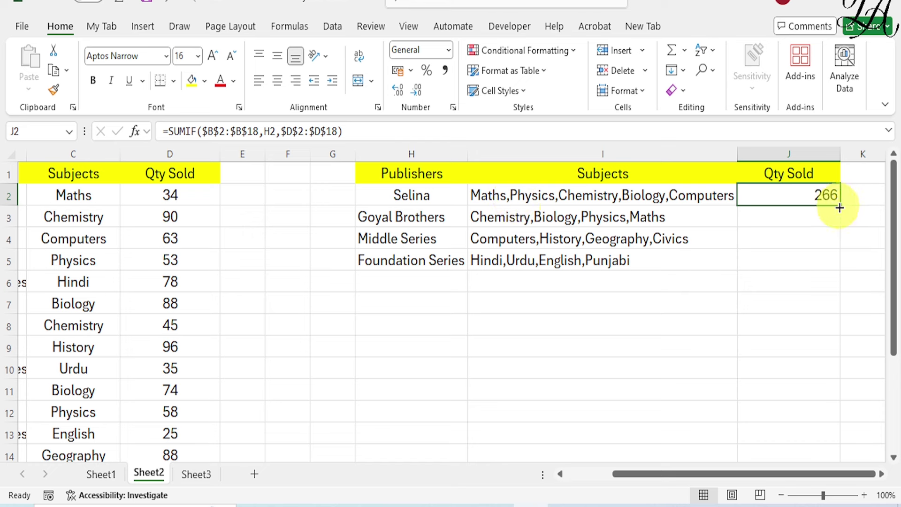
drag(838, 205, 842, 267)
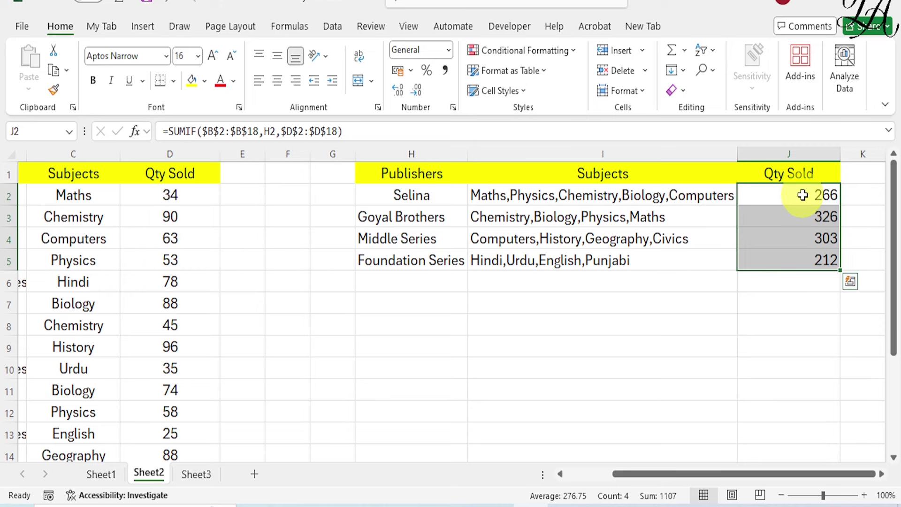
click(199, 474)
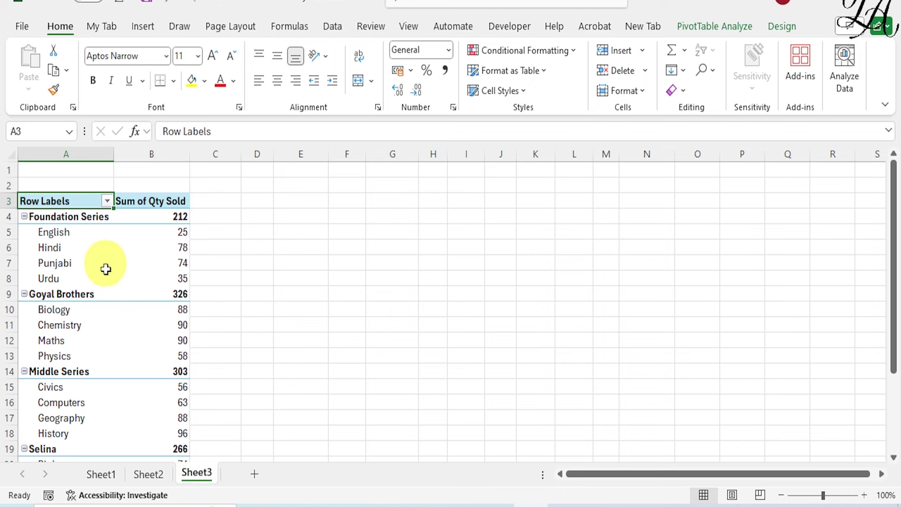
- Compare Sheet3's pivot totals with Sheet2's SUMIF totals, including J4, ending on Sheet2
scroll(102, 303, down, 1)
scroll(102, 303, down, 1)
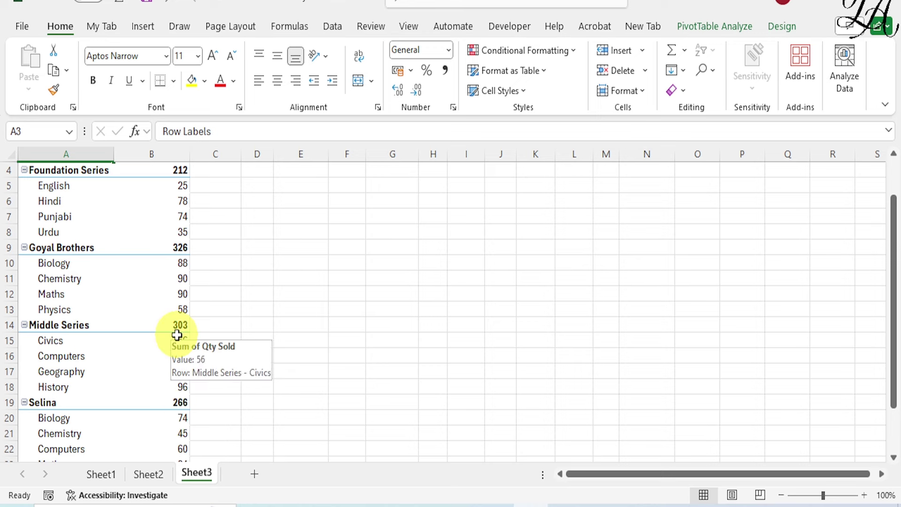
click(148, 474)
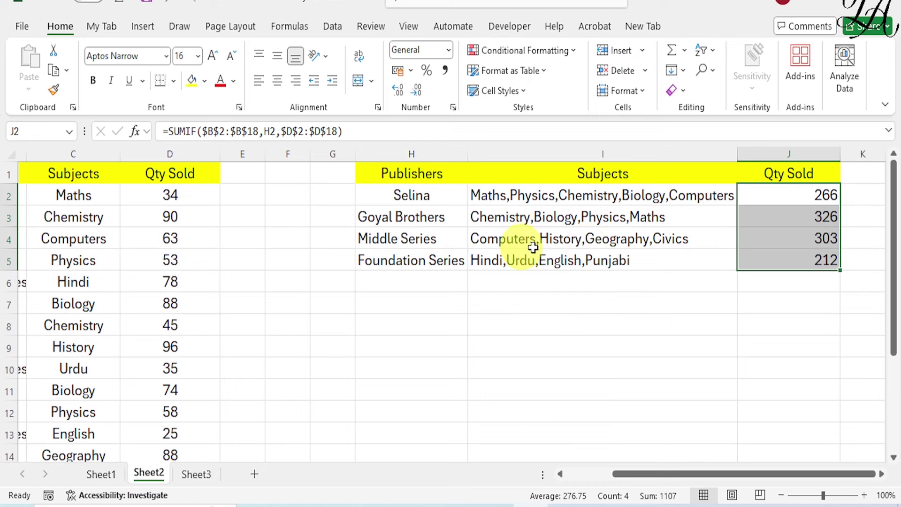
click(788, 244)
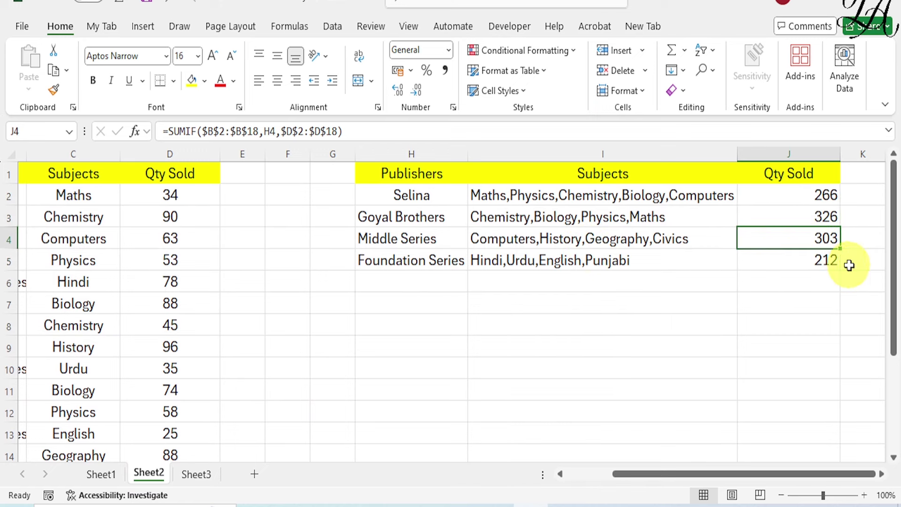
click(196, 475)
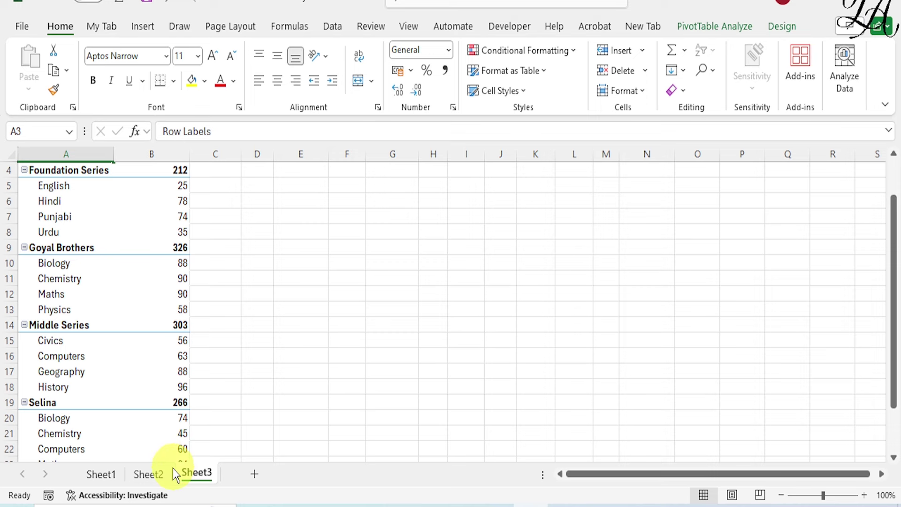
click(153, 474)
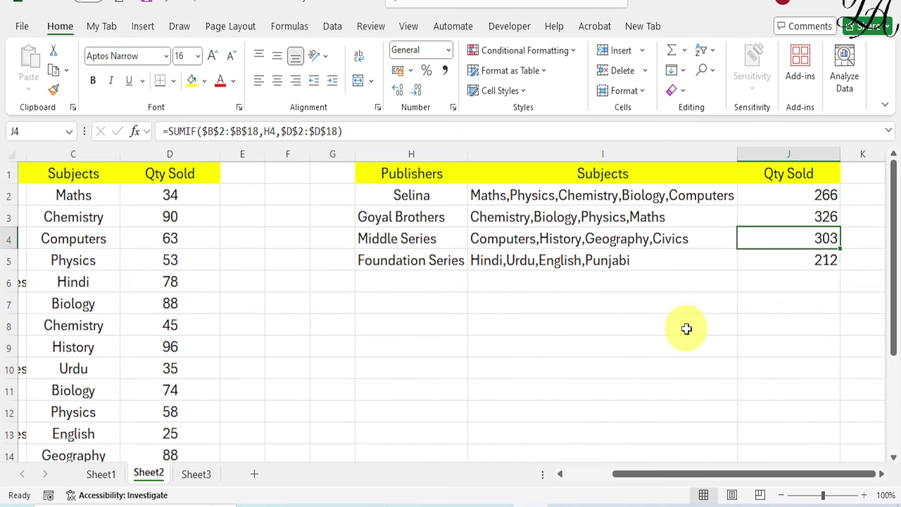